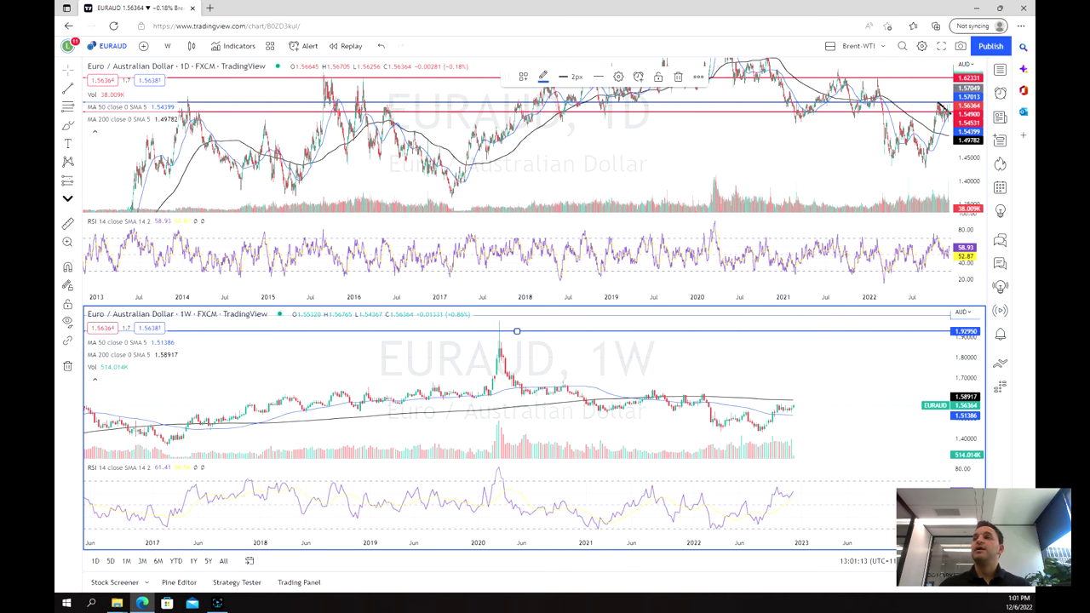
# Step: Maximize the weekly EURAUD chart with Alt+Enter so it fills the whole layout
pyautogui.hotkey('alt', 'Return')
# Step: Add a red horizontal level at 1.68468 across the weekly highs
pyautogui.scroll(-3, 823, 294)
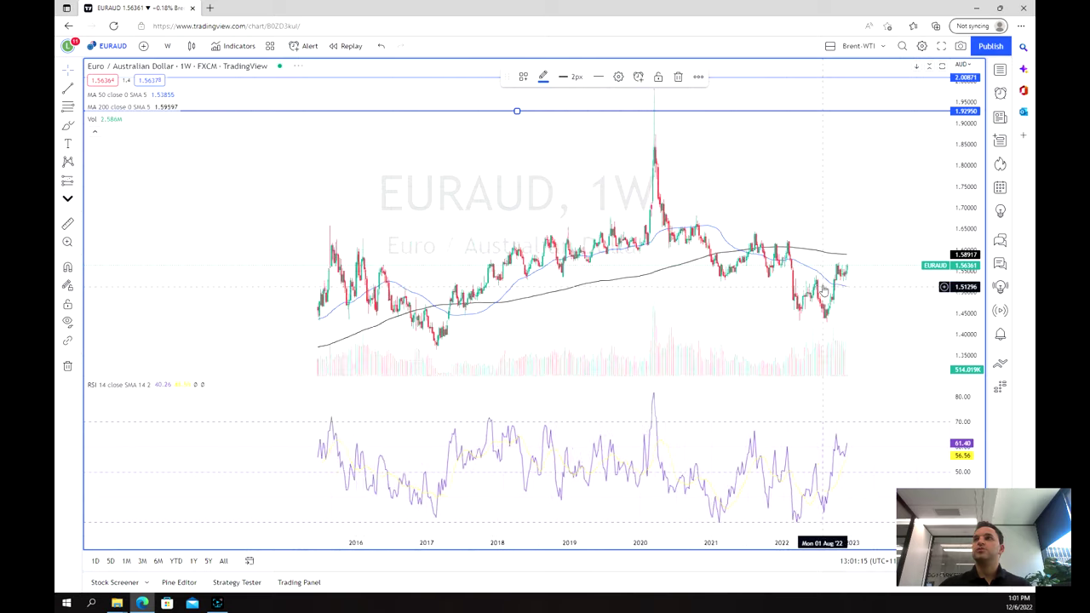
pyautogui.scroll(-2, 823, 288)
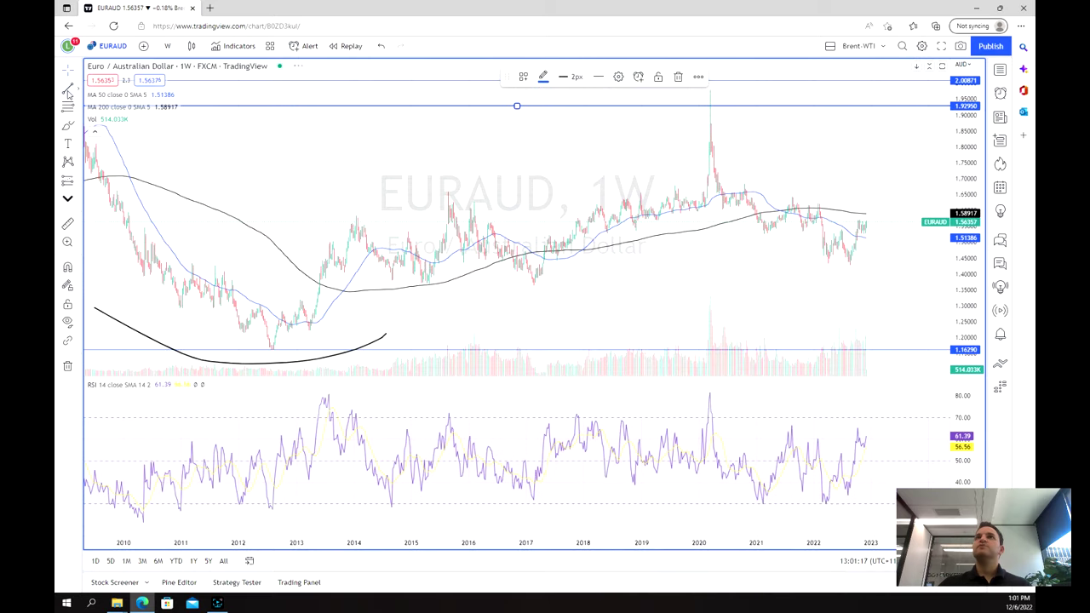
pyautogui.click(68, 94)
pyautogui.click(130, 212)
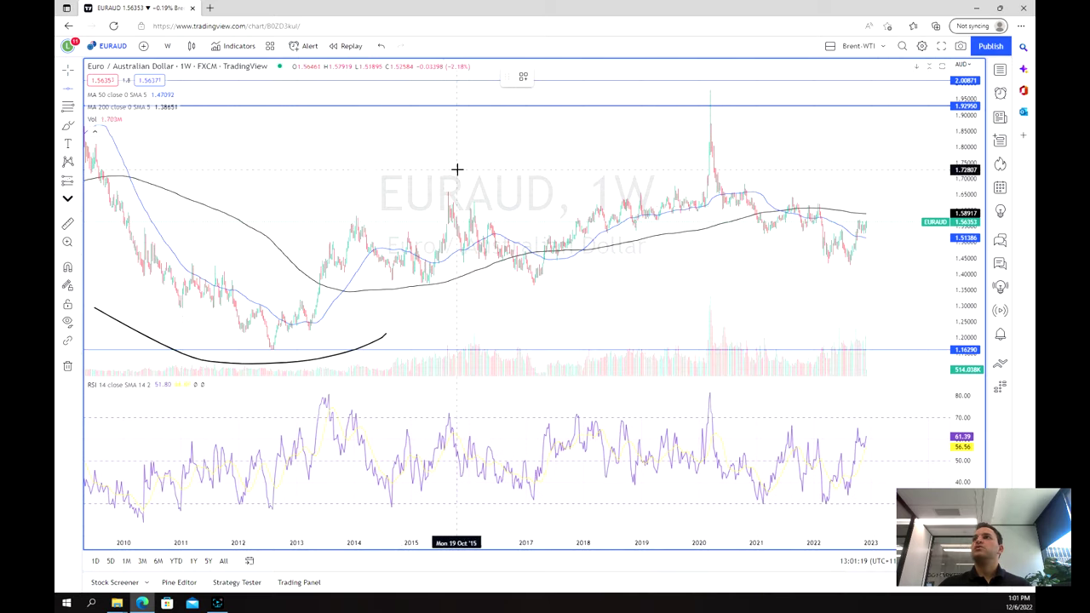
pyautogui.click(465, 184)
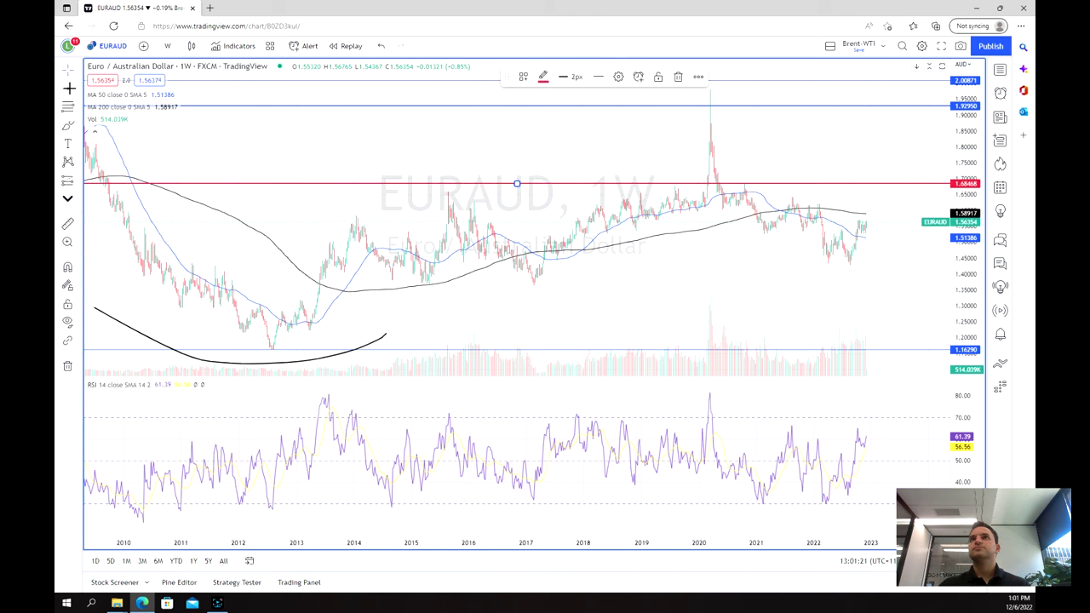
# Step: Delete the black curve under the 2012 lows and add a level across the 2017 and 2022 lows
pyautogui.click(356, 354)
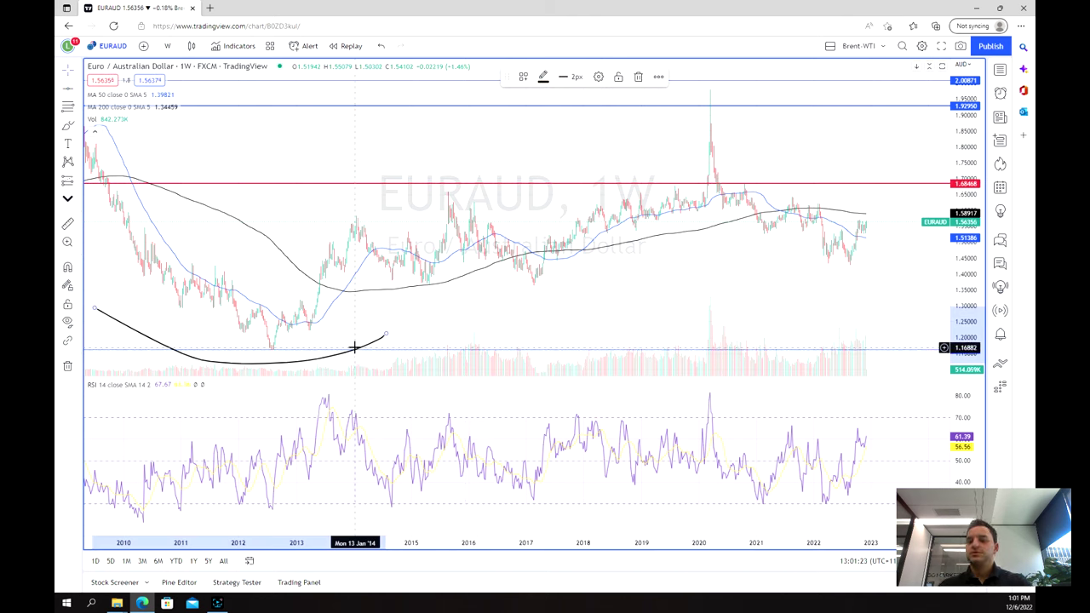
pyautogui.press('Delete')
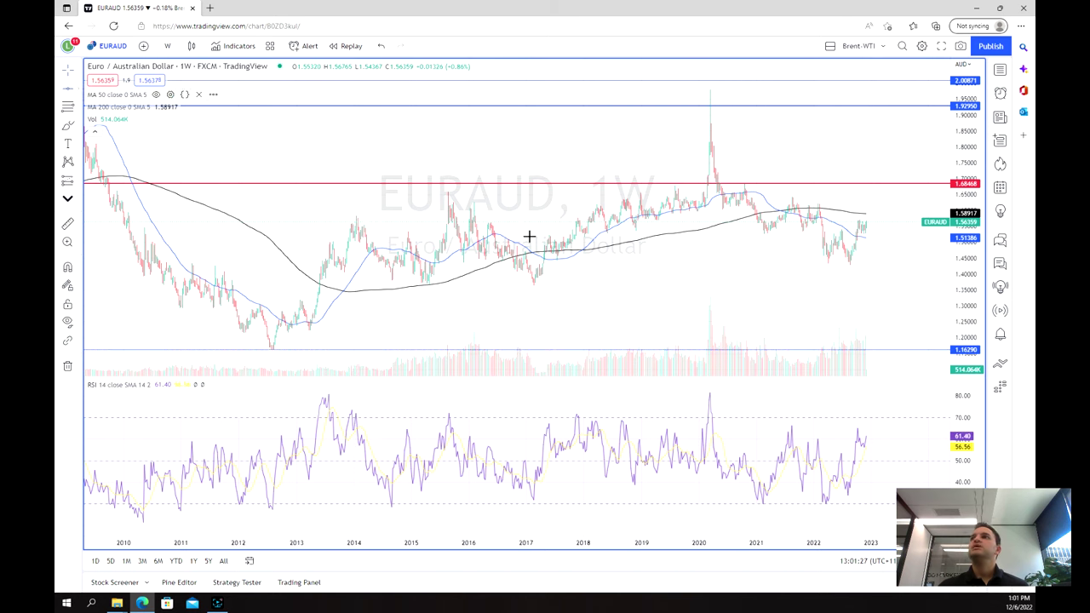
pyautogui.click(617, 264)
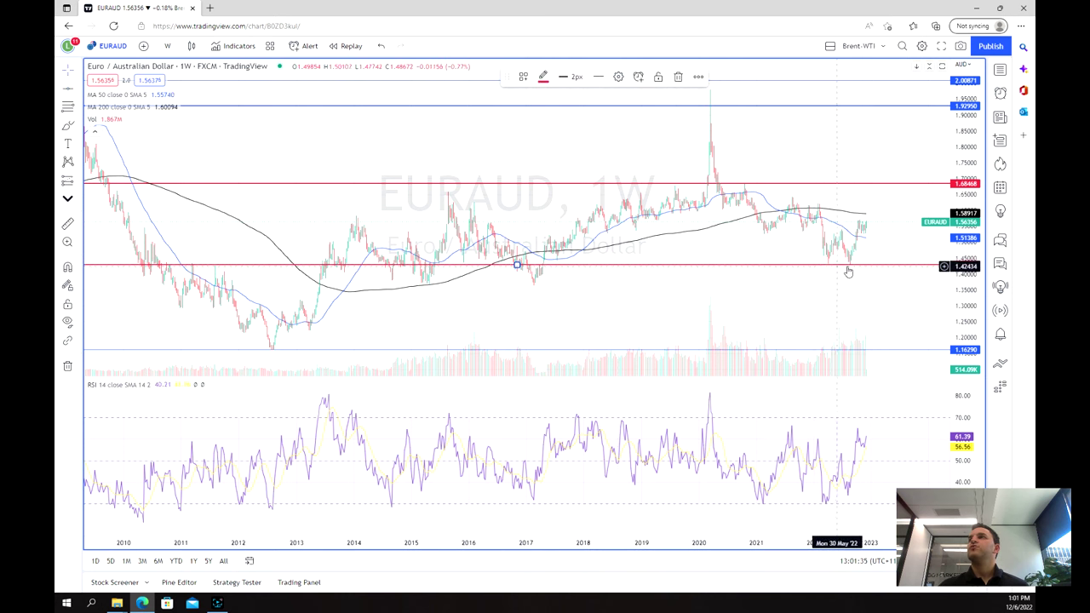
# Step: Add a second red level at 1.53755 just below the latest candles
pyautogui.scroll(5, 728, 222)
pyautogui.scroll(4, 825, 270)
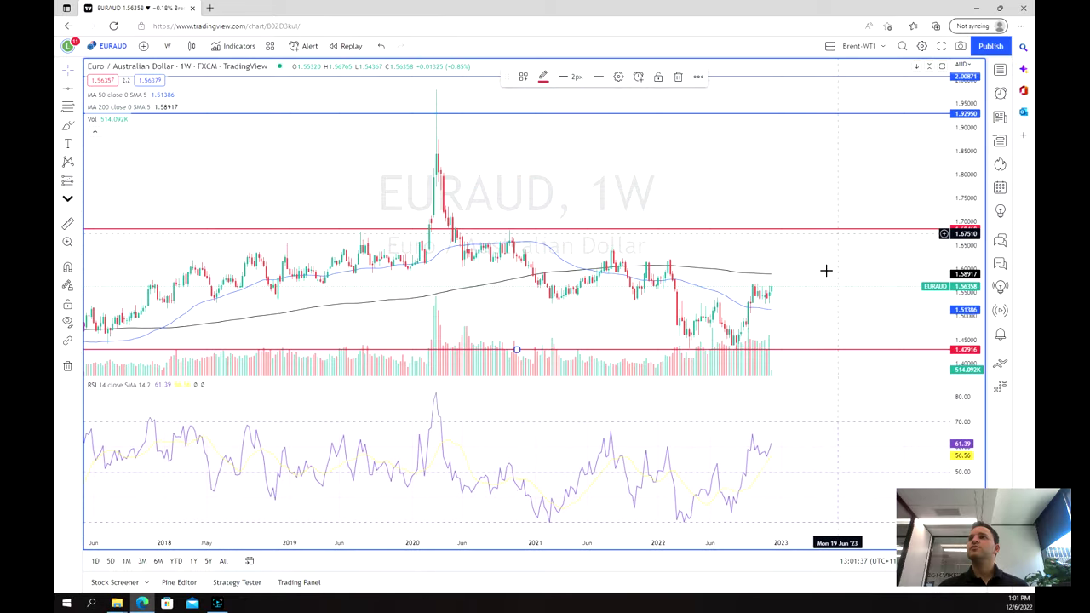
pyautogui.scroll(-1, 960, 218)
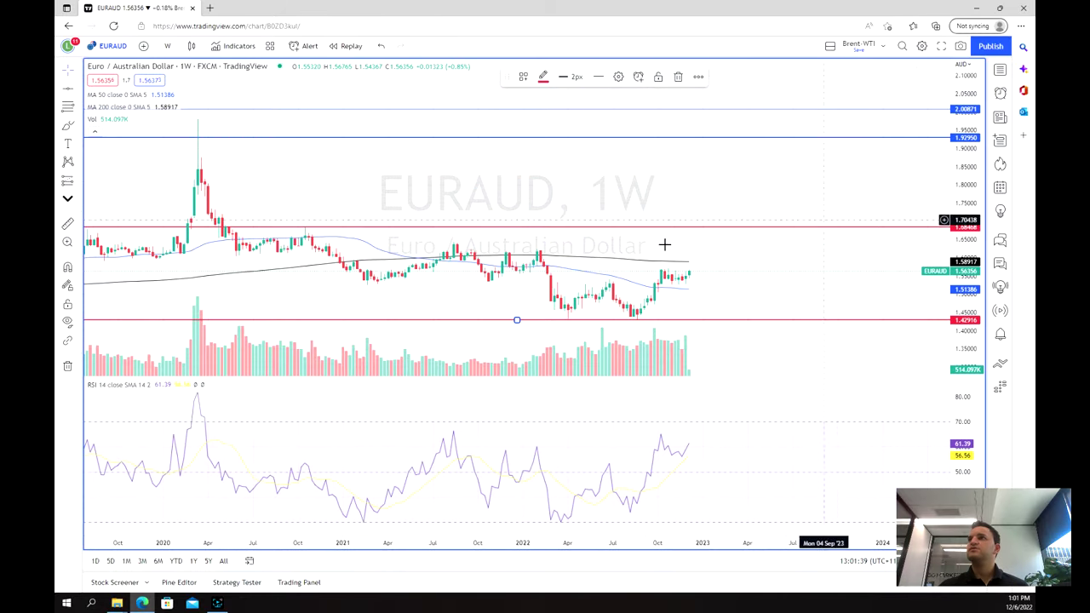
pyautogui.click(568, 273)
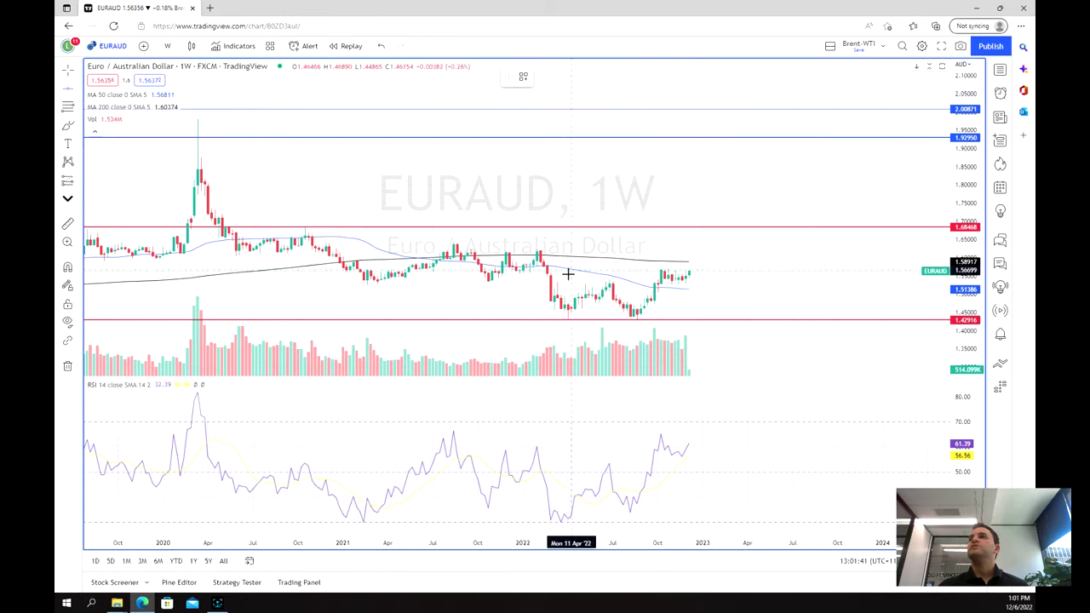
pyautogui.click(568, 283)
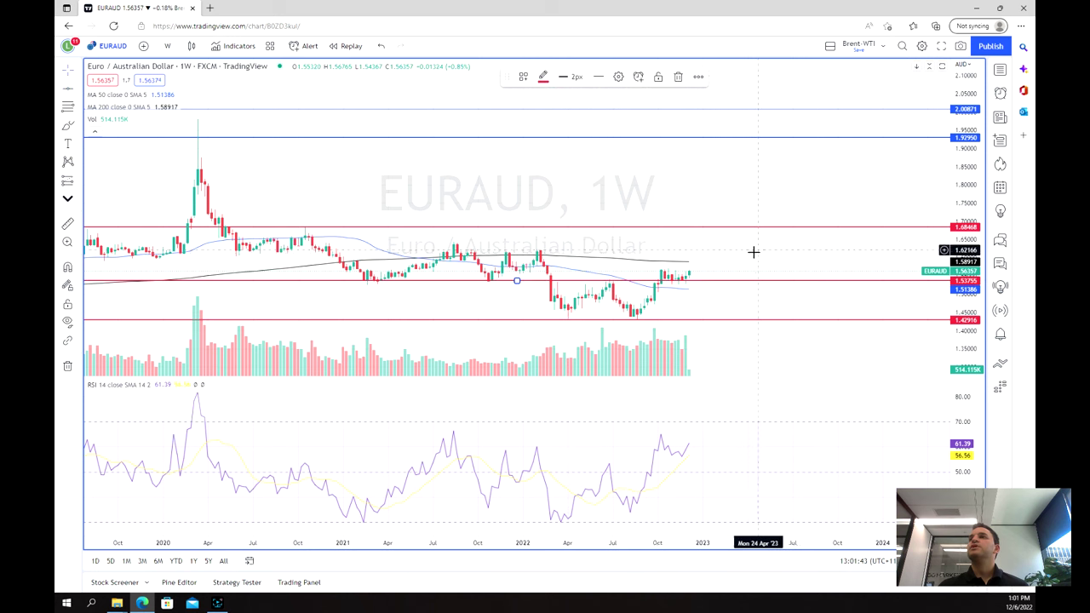
# Step: Zoom into the last two years and start a loop around the latest candles
pyautogui.scroll(4, 738, 265)
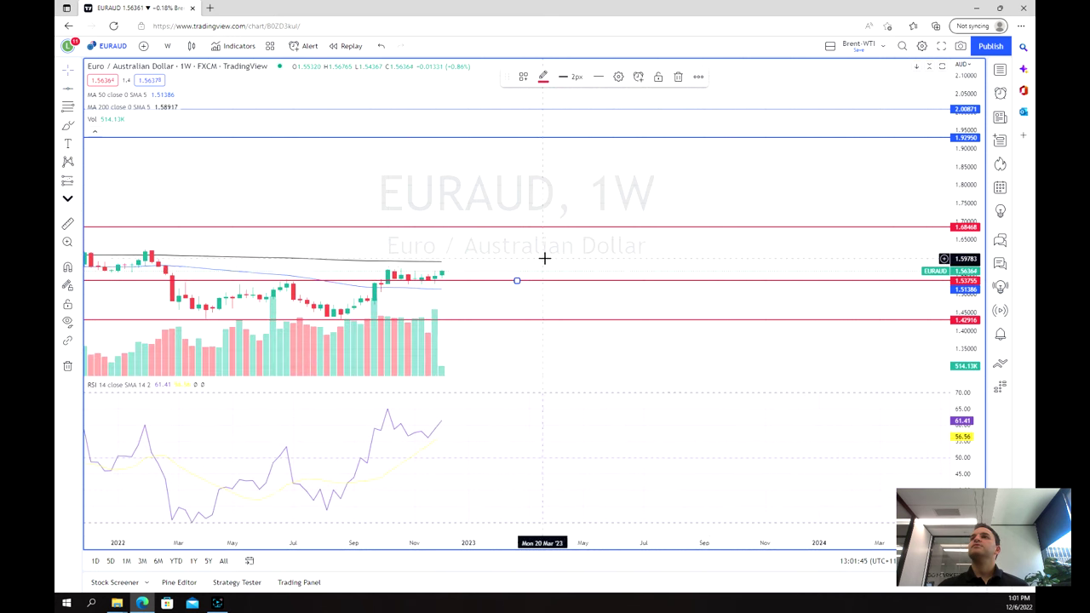
pyautogui.scroll(-5, 549, 260)
pyautogui.scroll(5, 557, 260)
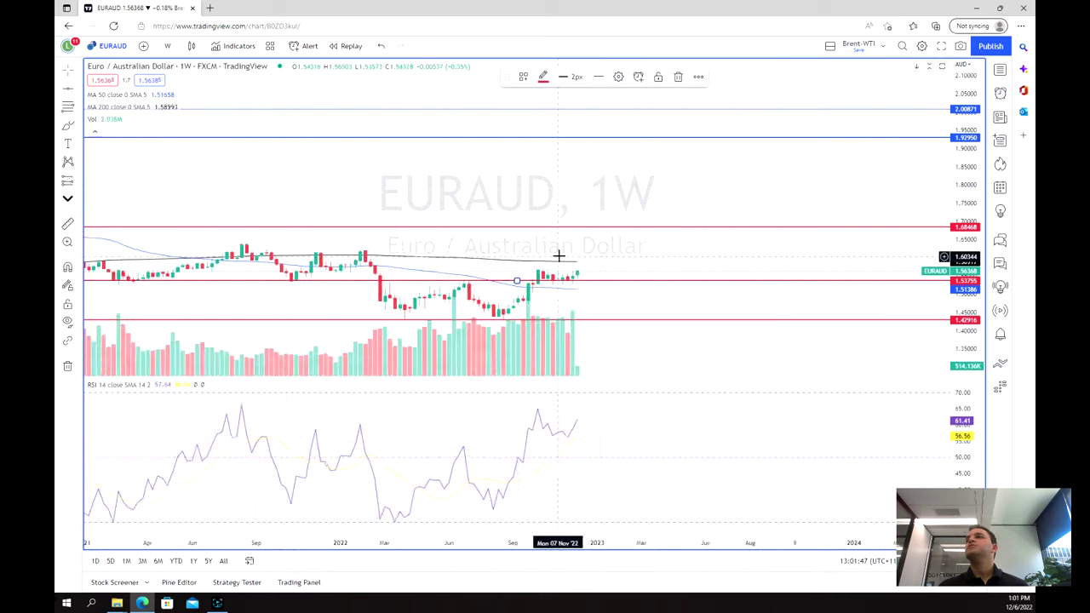
pyautogui.moveTo(545, 266)
pyautogui.mouseDown()
pyautogui.moveTo(503, 253)
pyautogui.moveTo(487, 282)
pyautogui.moveTo(540, 287)
pyautogui.moveTo(545, 268)
pyautogui.mouseUp()
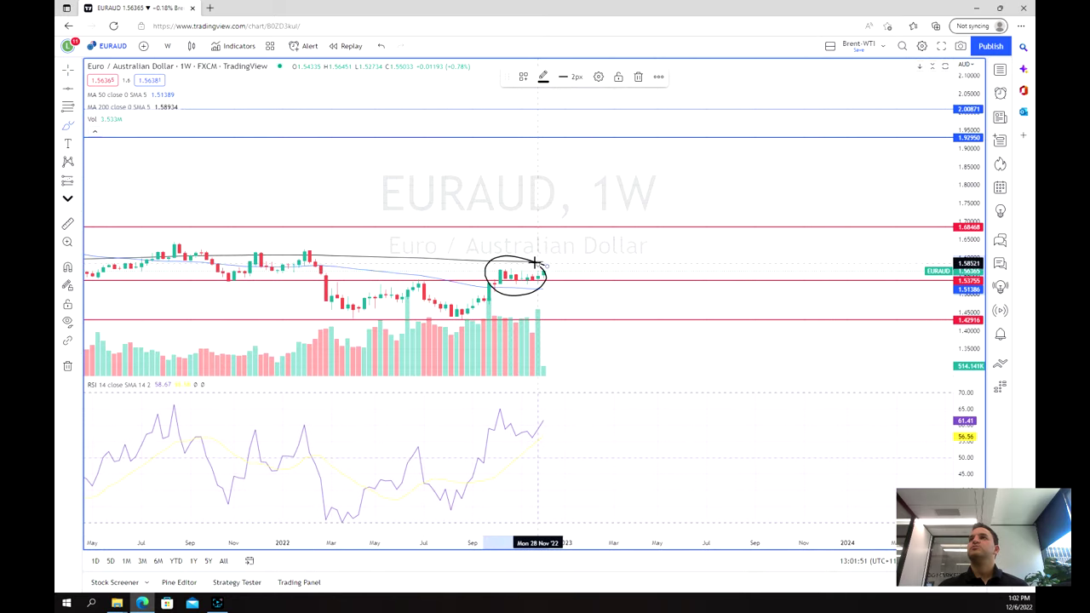
# Step: Zoom the weekly chart out to show roughly 2018–2023 and open the freehand drawing tools
pyautogui.scroll(-5, 513, 285)
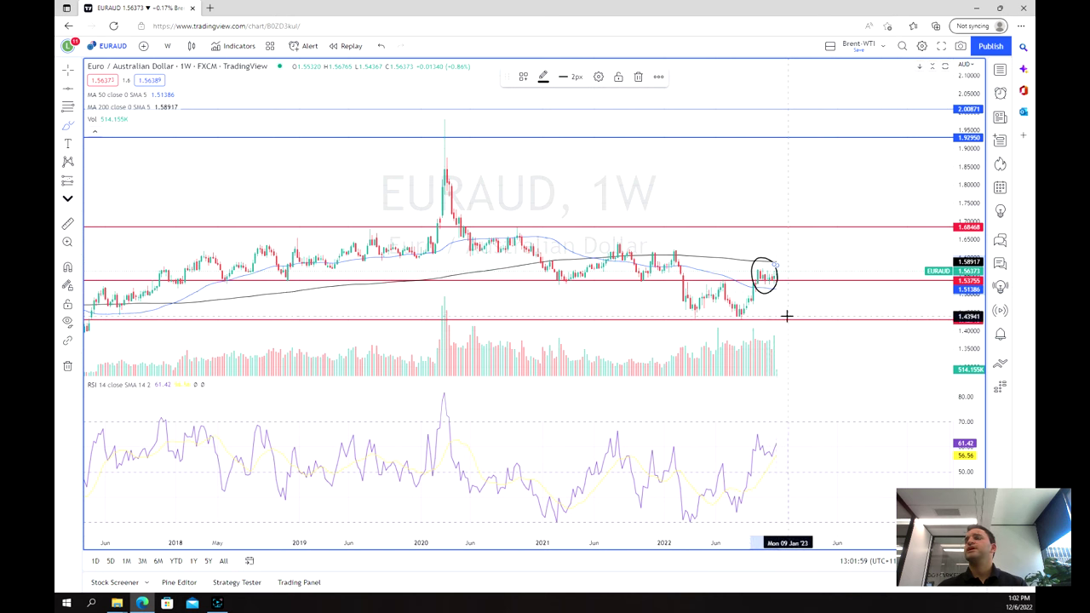
pyautogui.scroll(2, 779, 306)
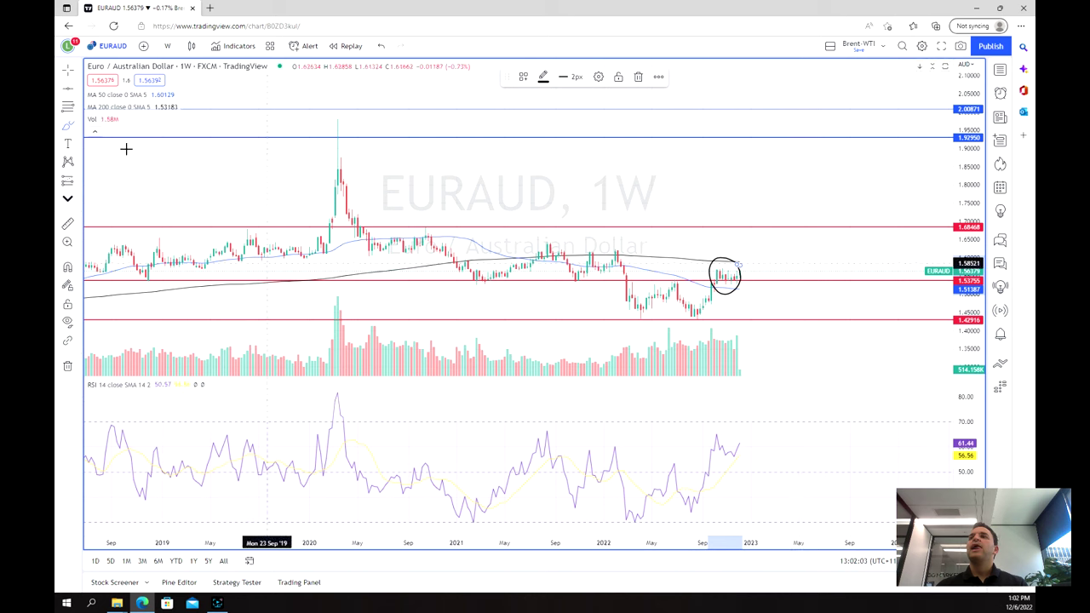
pyautogui.click(70, 128)
# Step: Brush an arc under the first 2022 RSI low and a loop around the recent RSI peak, deleting the extra stroke
pyautogui.moveTo(620, 512); pyautogui.dragTo(685, 517)
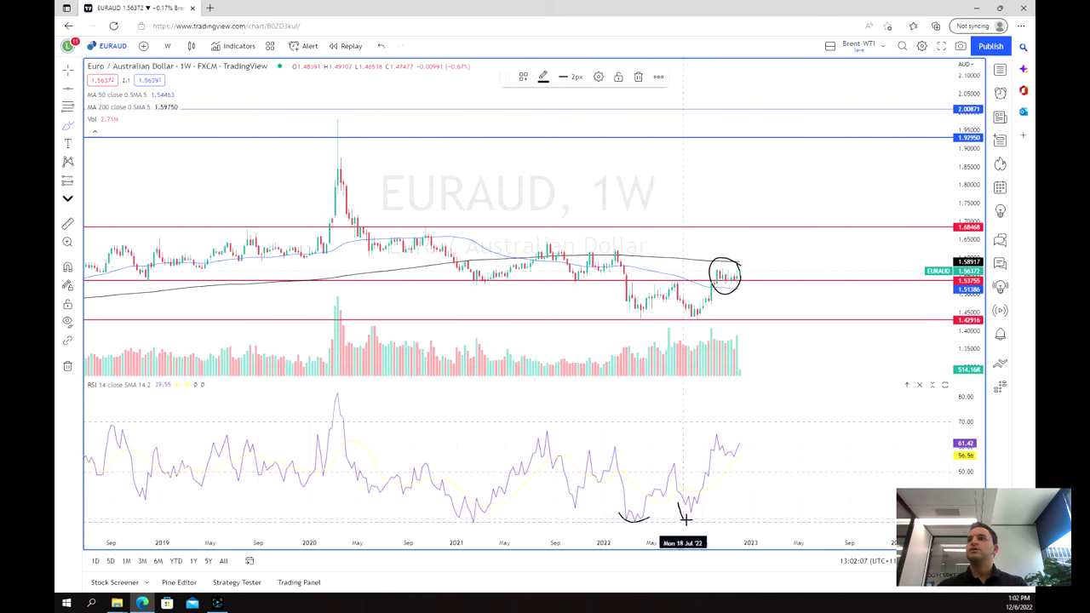
pyautogui.moveTo(710, 428)
pyautogui.mouseDown()
pyautogui.moveTo(750, 446)
pyautogui.moveTo(740, 461)
pyautogui.moveTo(704, 438)
pyautogui.moveTo(712, 428)
pyautogui.mouseUp()
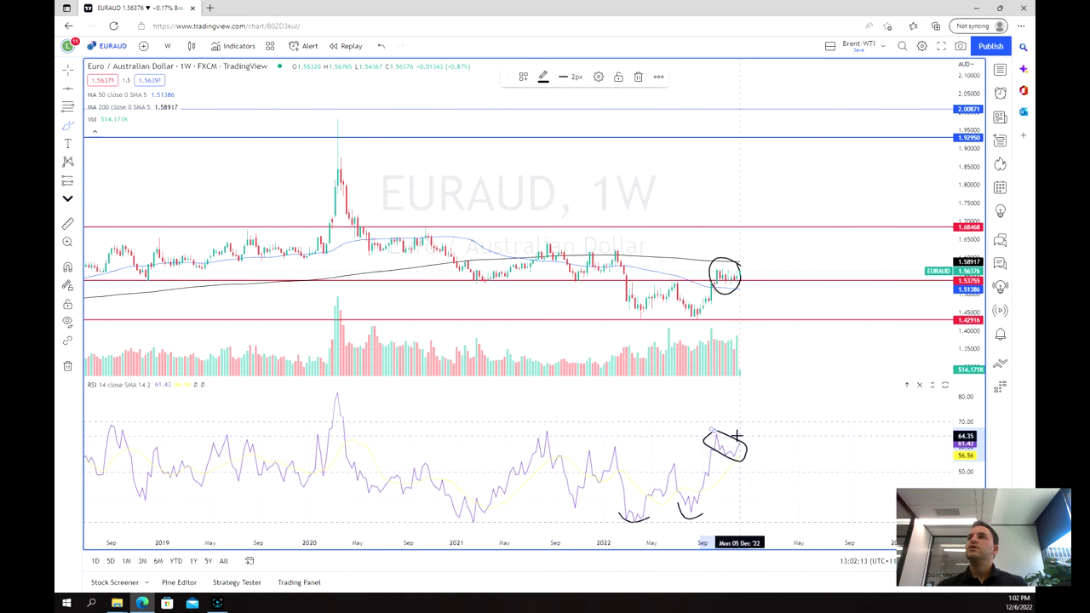
pyautogui.moveTo(741, 443); pyautogui.dragTo(790, 397)
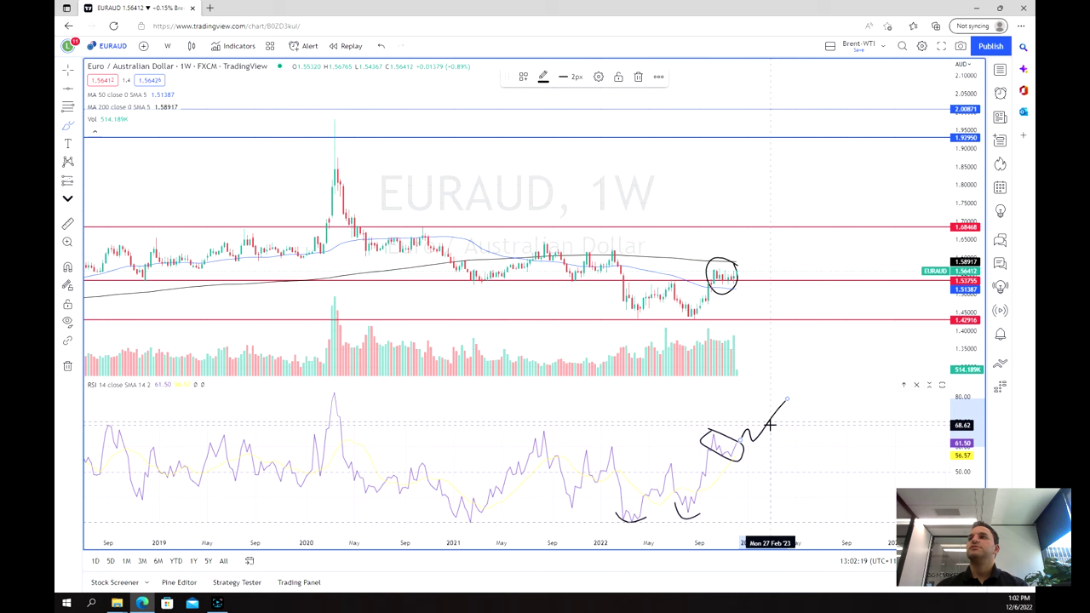
pyautogui.press('Delete')
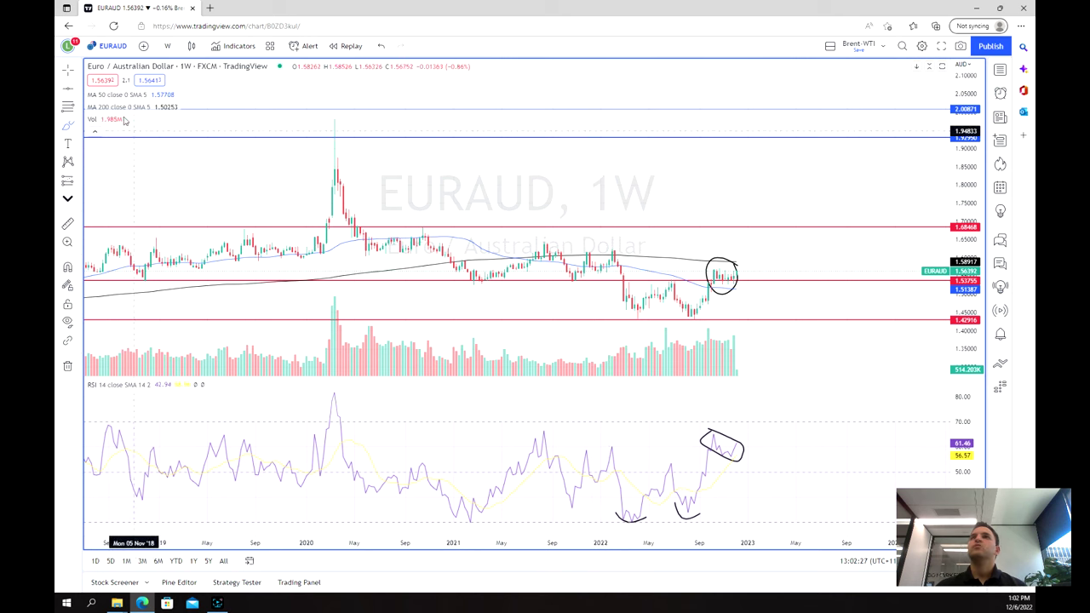
# Step: Add red levels at 1.61746 and 1.64129, then restore the daily-and-weekly two-chart layout
pyautogui.click(516, 252)
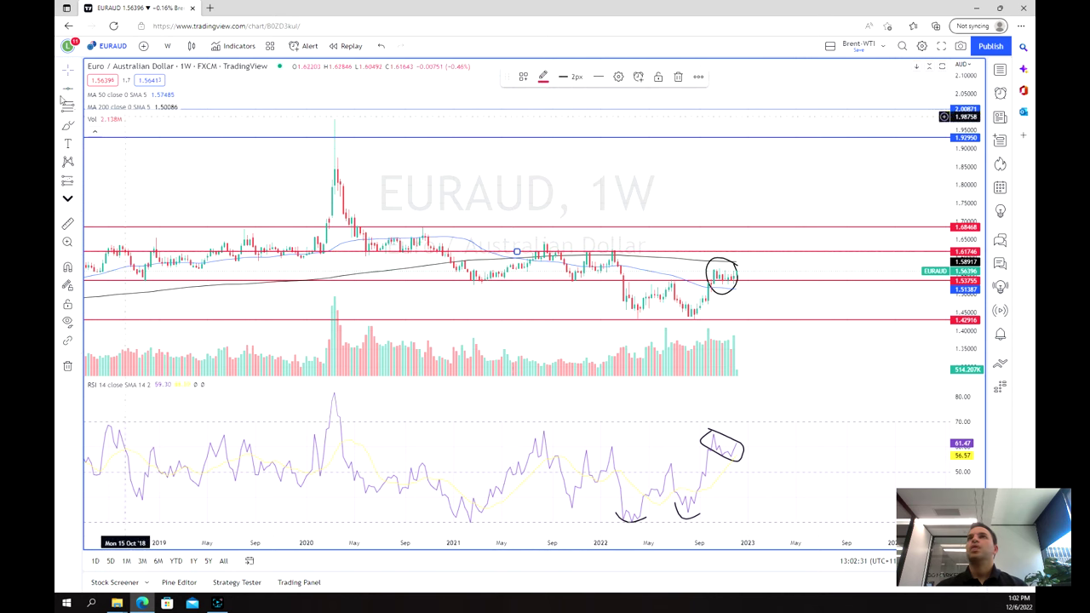
pyautogui.click(499, 227)
pyautogui.click(503, 244)
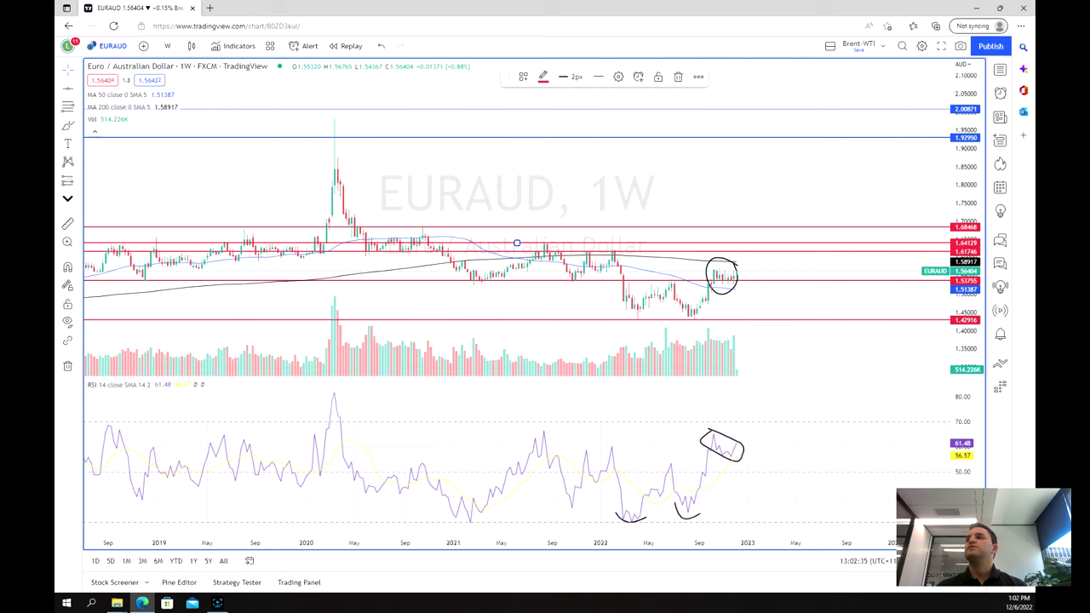
pyautogui.hotkey('alt', 'Return')
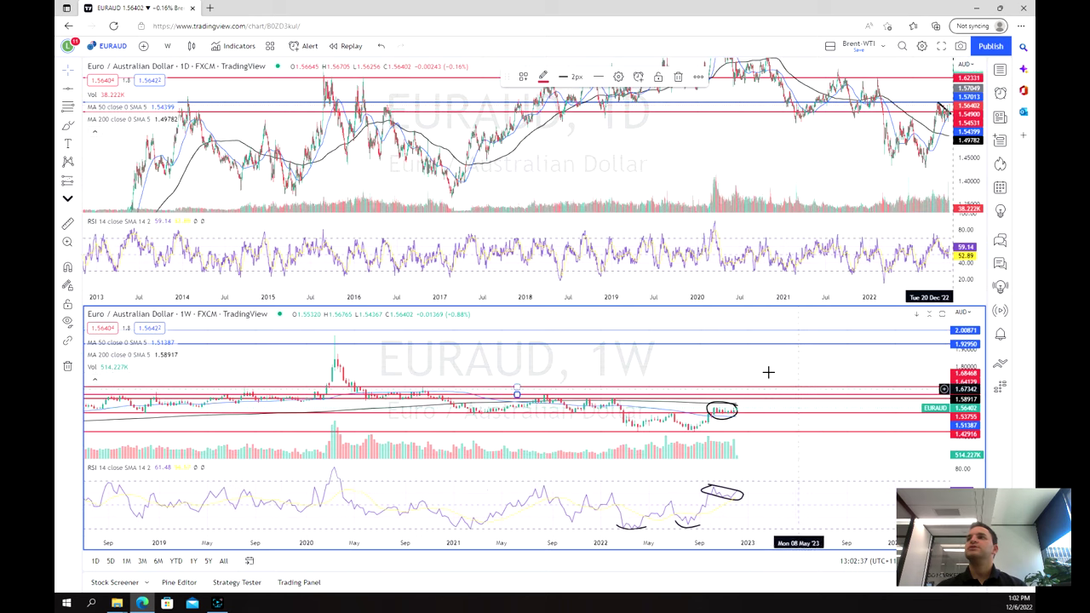
# Step: Remove all drawings from the weekly EURAUD chart
pyautogui.rightClick(769, 375)
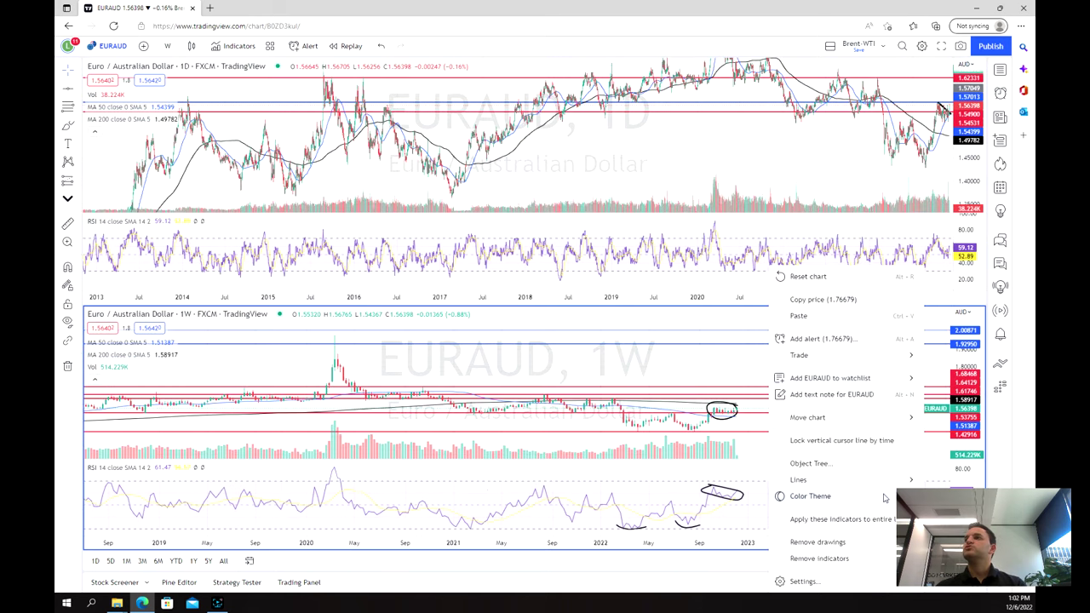
pyautogui.click(818, 542)
pyautogui.hscroll(3, 606, 175)
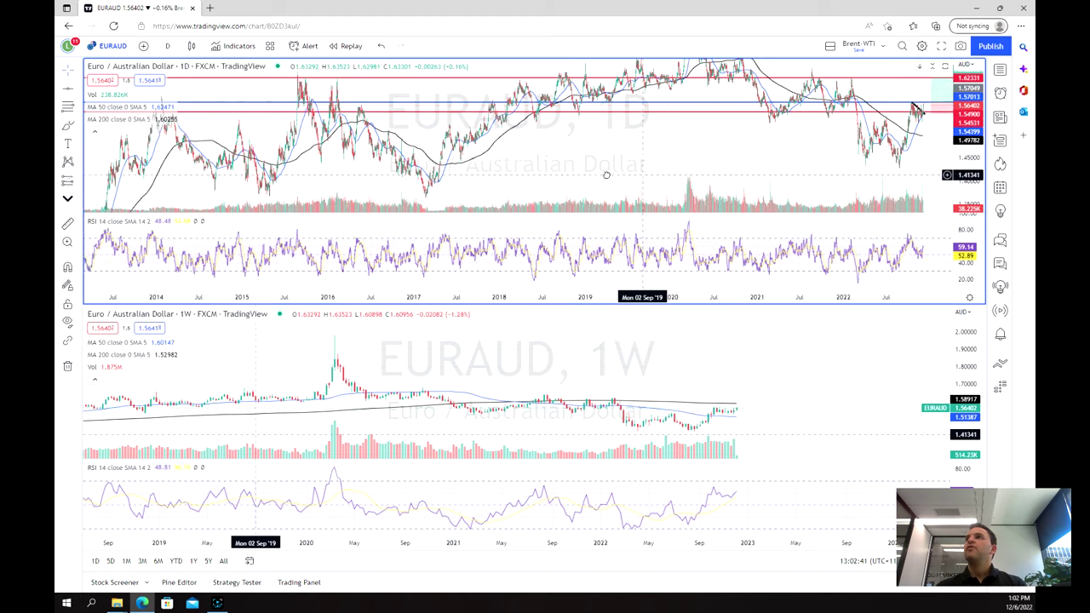
# Step: Remove all drawings from the daily chart and maximize it to fill the layout
pyautogui.rightClick(621, 155)
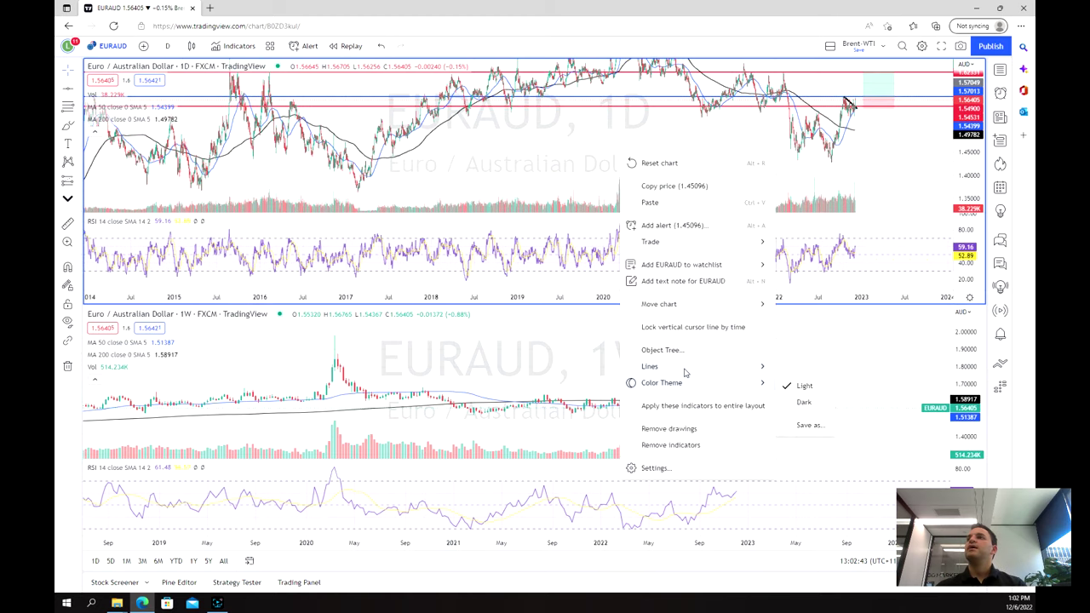
pyautogui.click(703, 427)
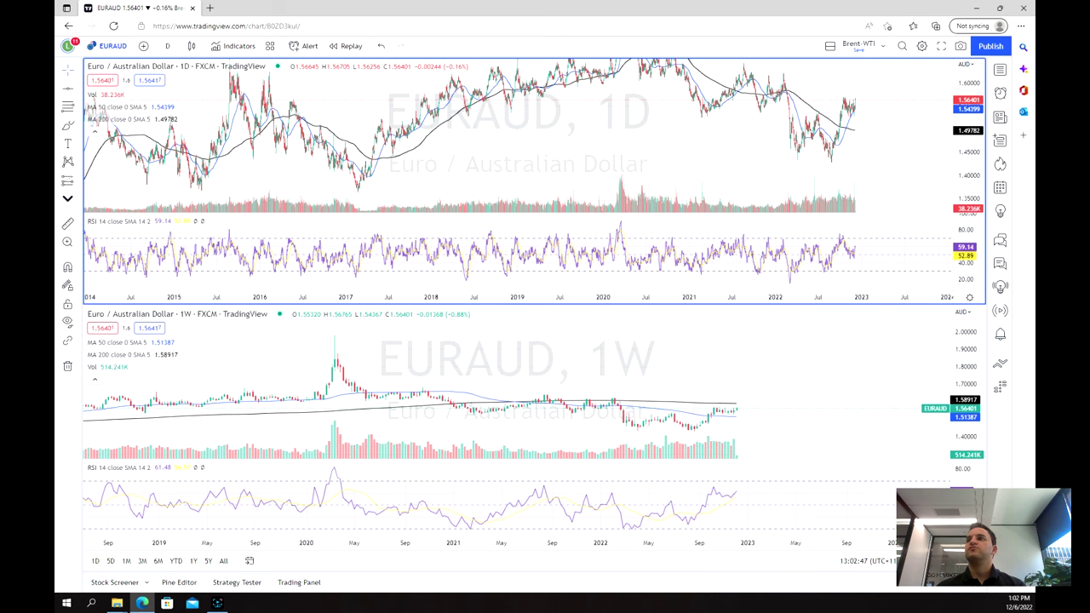
pyautogui.hotkey('alt', 'Return')
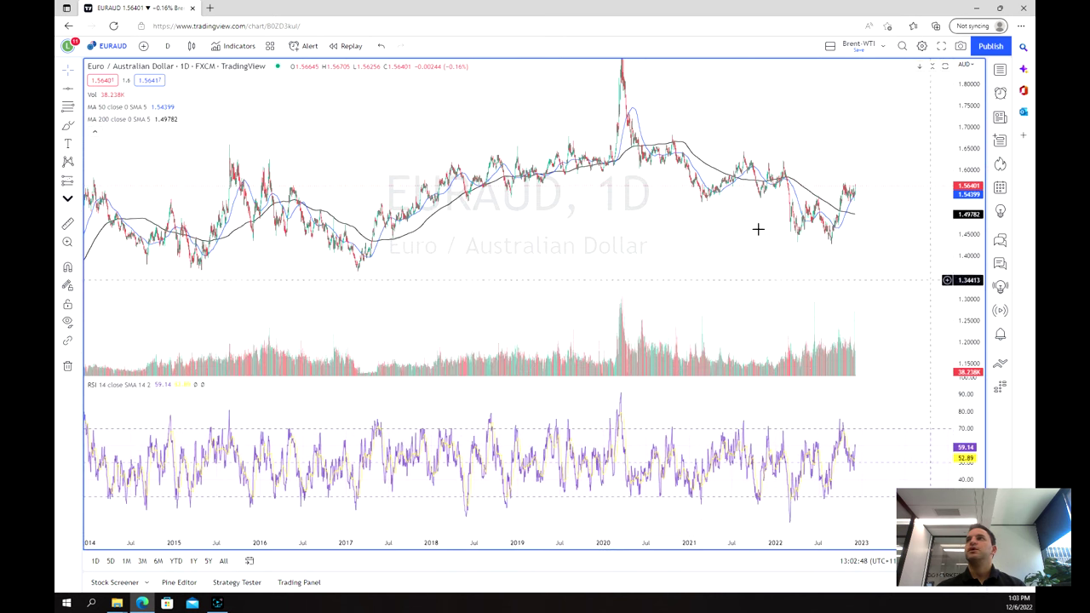
# Step: Reset the daily chart view, shift candles left for right-side space, and loop the October–December candles
pyautogui.scroll(10, 739, 223)
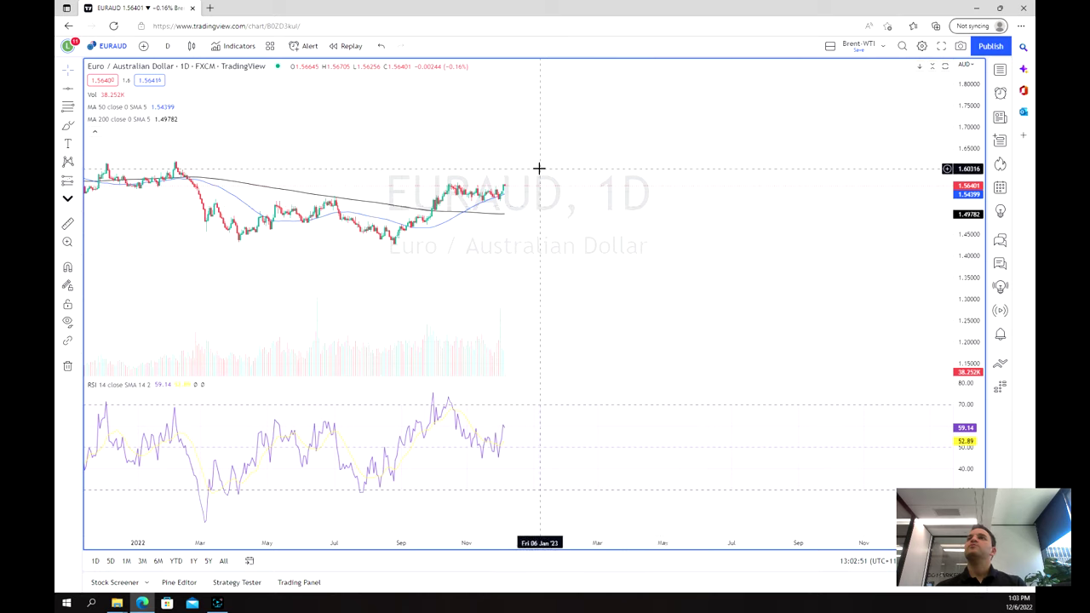
pyautogui.scroll(-3, 588, 173)
pyautogui.scroll(3, 604, 157)
pyautogui.rightClick(504, 147)
pyautogui.click(530, 158)
pyautogui.moveTo(803, 151); pyautogui.dragTo(587, 153)
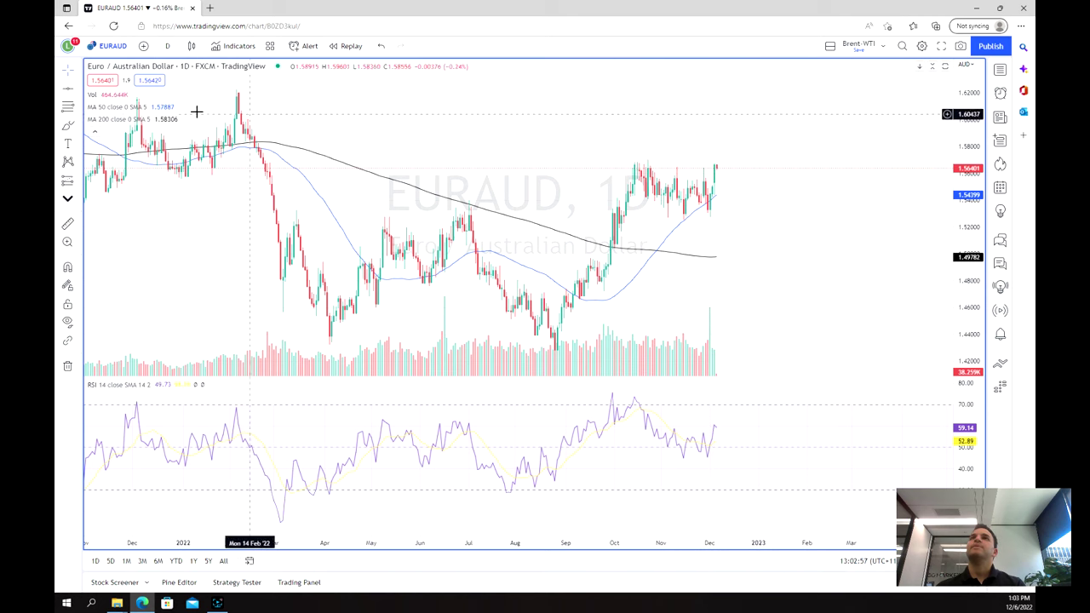
pyautogui.moveTo(747, 169)
pyautogui.mouseDown()
pyautogui.moveTo(704, 139)
pyautogui.moveTo(602, 178)
pyautogui.moveTo(711, 220)
pyautogui.moveTo(744, 150)
pyautogui.mouseUp()
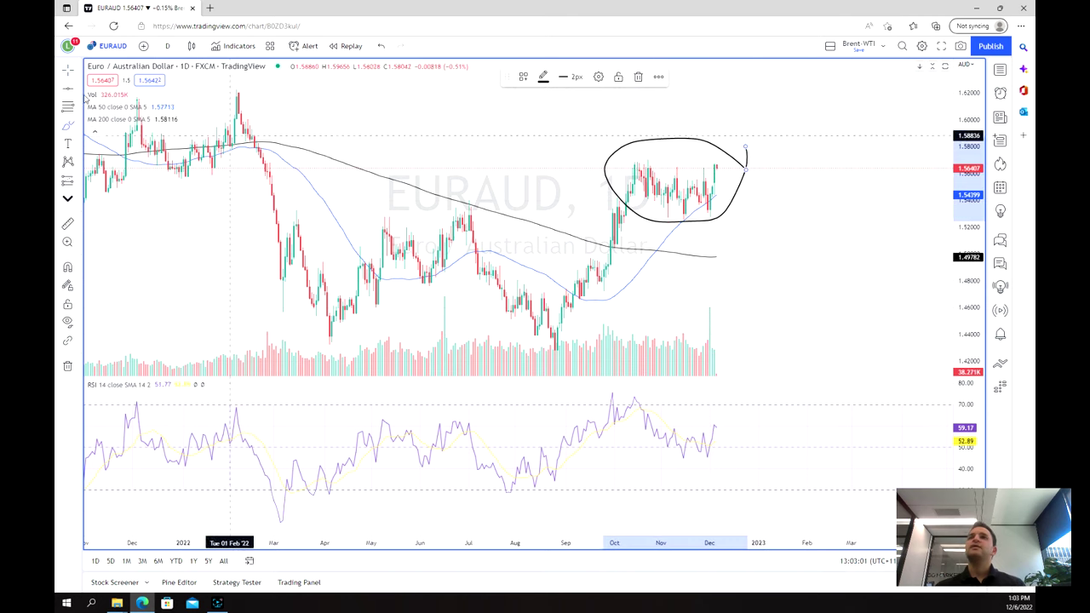
# Step: Add a red support line near 1.5293 plus arcs under the April and August lows and over the June–July peak
pyautogui.click(426, 189)
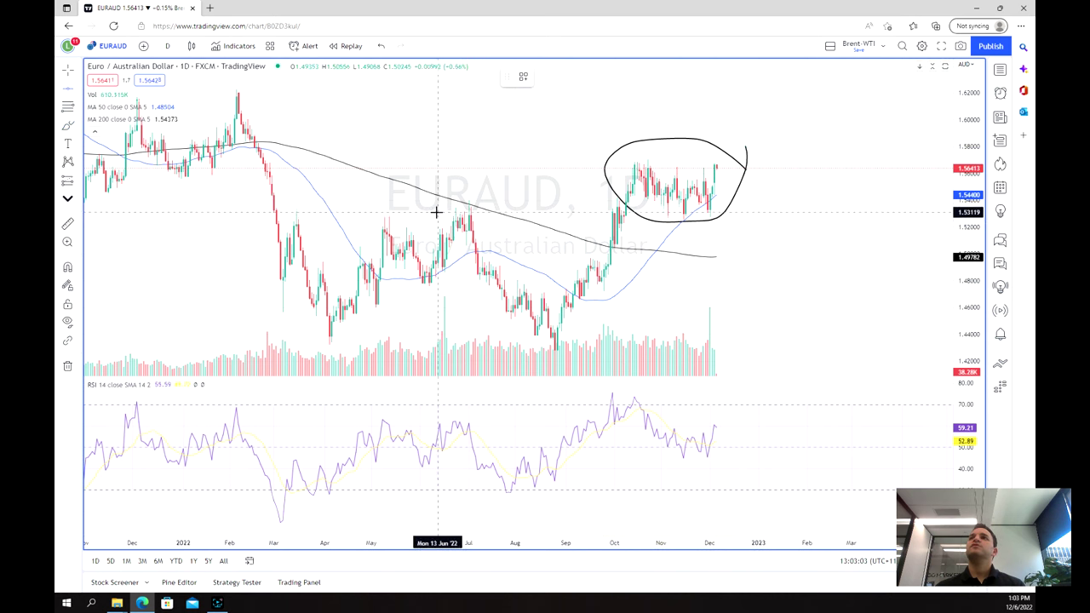
pyautogui.click(518, 214)
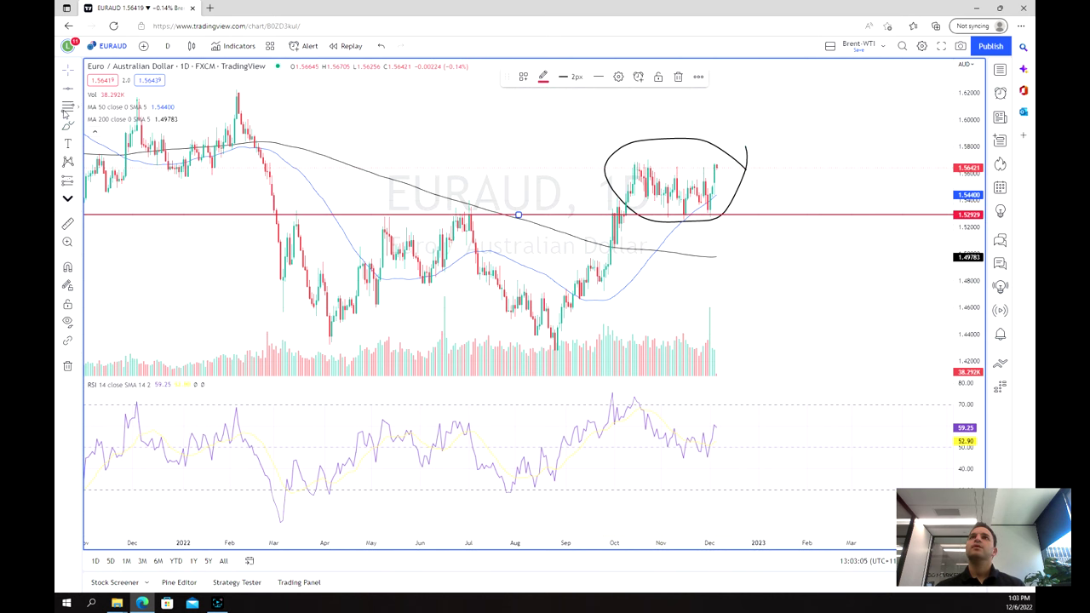
pyautogui.moveTo(293, 319); pyautogui.dragTo(385, 326)
pyautogui.moveTo(508, 319)
pyautogui.mouseDown()
pyautogui.moveTo(519, 349)
pyautogui.moveTo(571, 342)
pyautogui.mouseUp()
pyautogui.moveTo(407, 214); pyautogui.dragTo(477, 211)
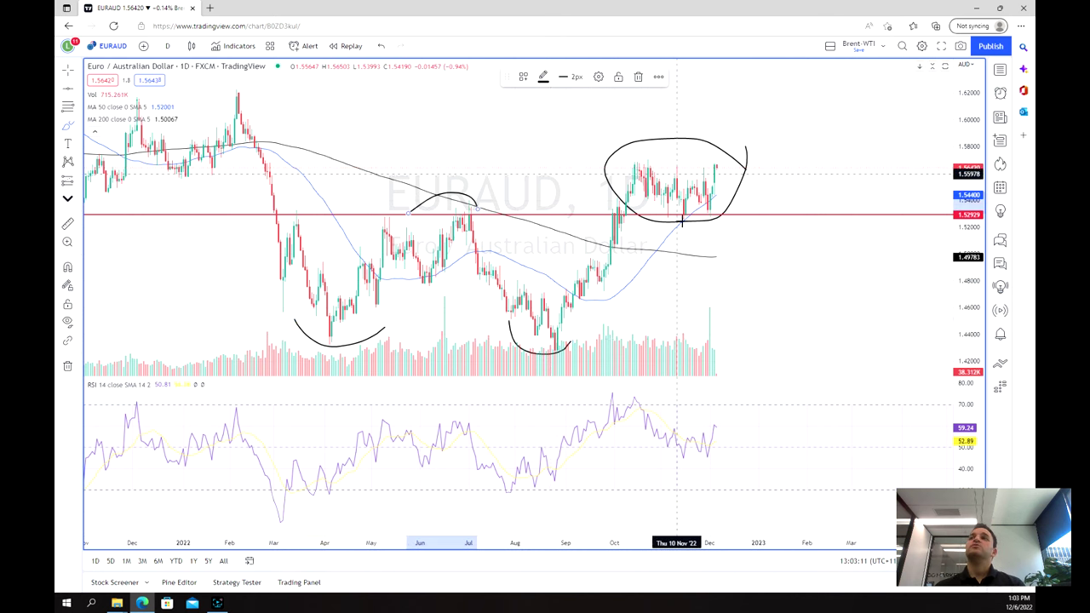
# Step: Place a down-arrow above the volume spike; add, then delete, a line near 1.5685
pyautogui.click(741, 319)
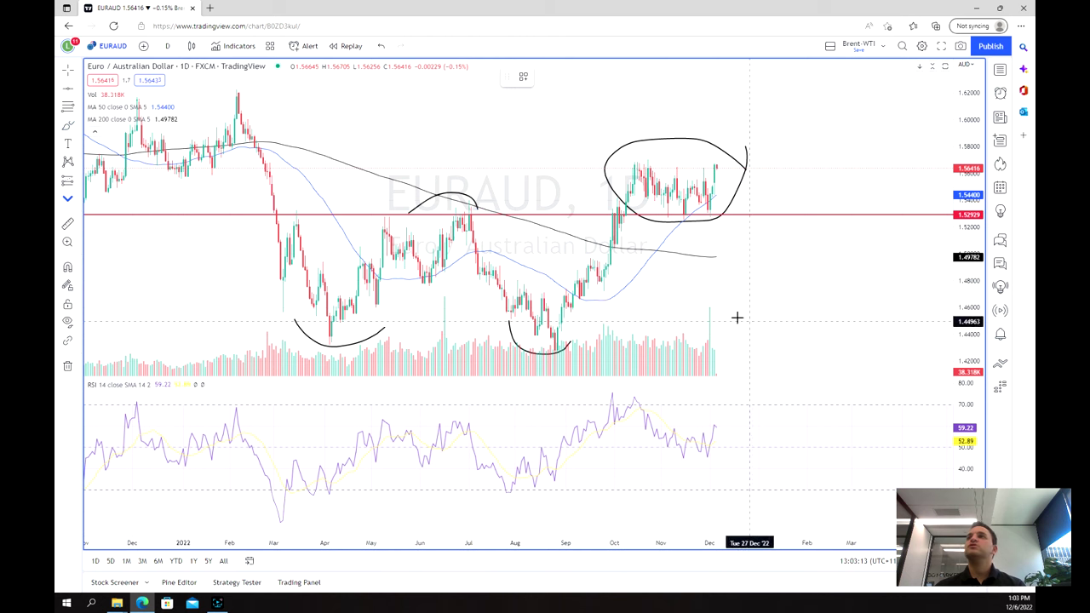
pyautogui.click(708, 297)
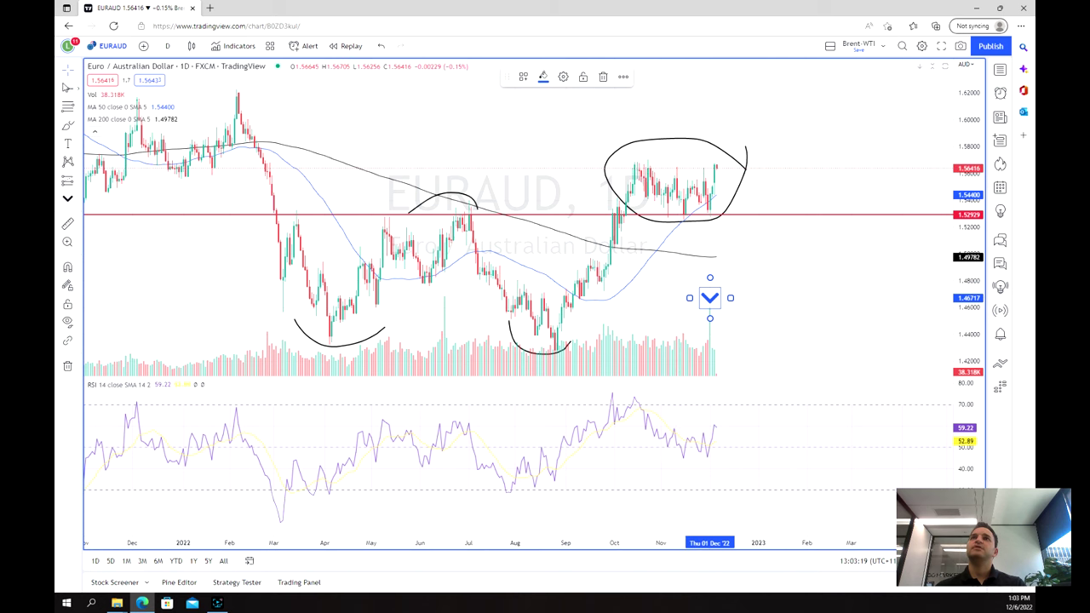
pyautogui.click(564, 157)
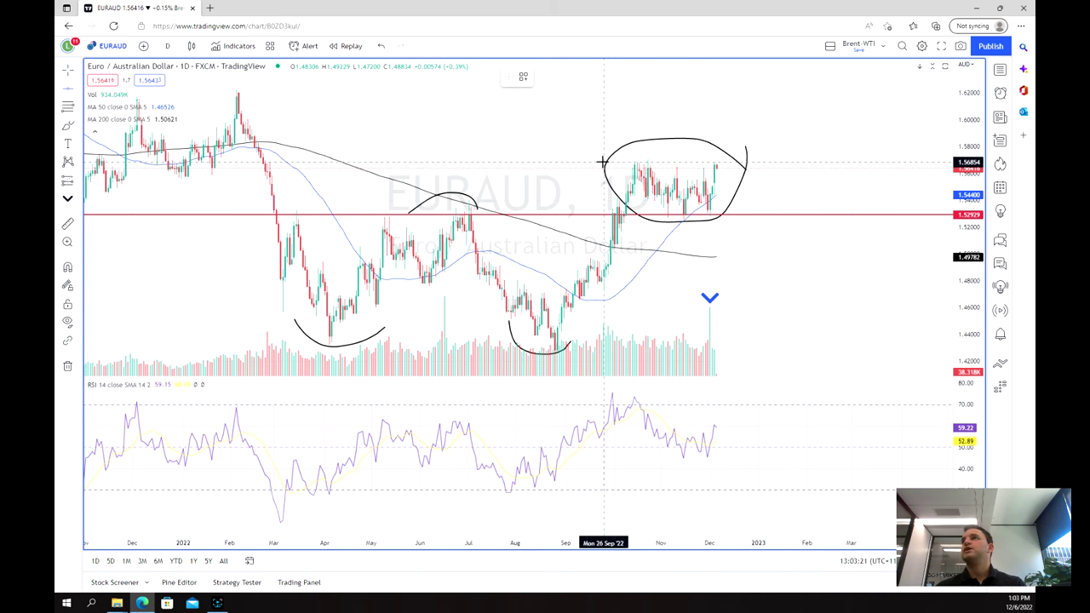
pyautogui.click(603, 162)
pyautogui.scroll(-5, 723, 170)
pyautogui.scroll(-4, 769, 177)
pyautogui.scroll(5, 801, 219)
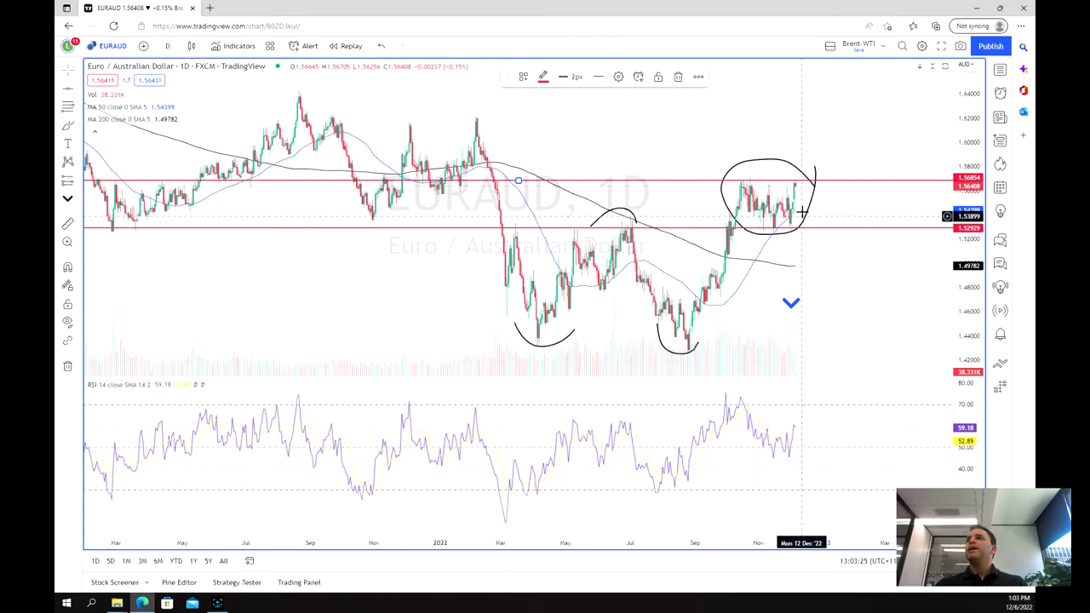
pyautogui.scroll(2, 801, 213)
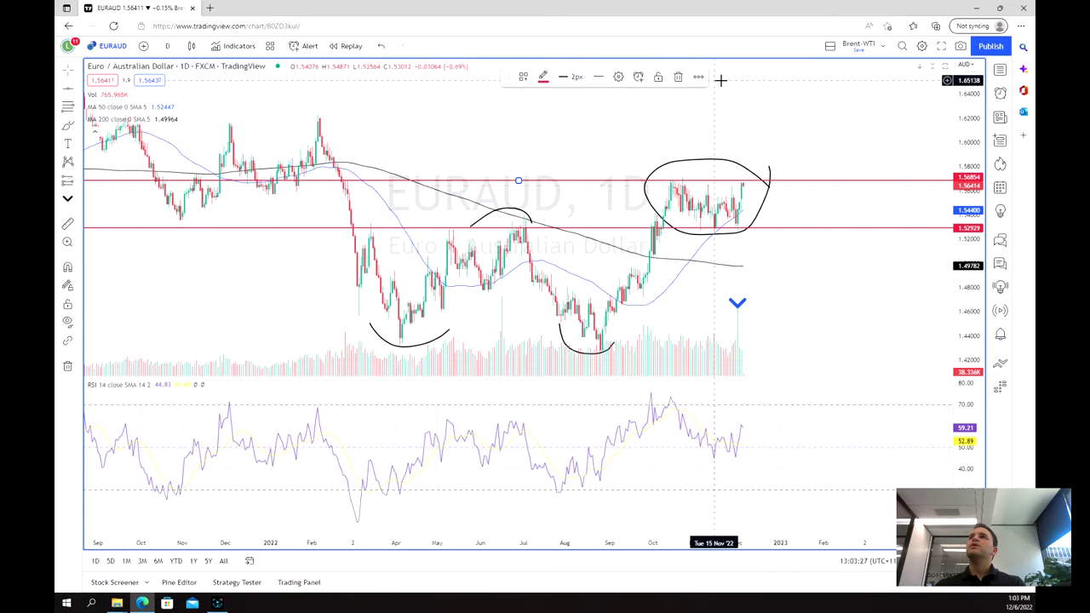
pyautogui.click(678, 77)
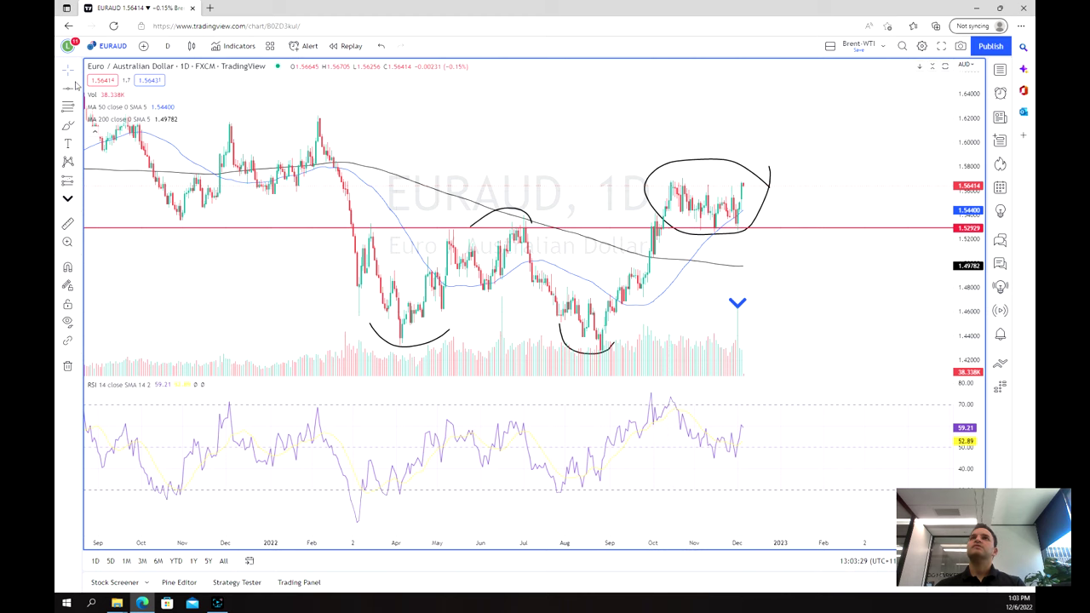
# Step: Delete the hand-drawn circle and draw a falling trend line from the October high past recent bars
pyautogui.click(712, 157)
pyautogui.press('Delete')
pyautogui.click(73, 93)
pyautogui.click(119, 89)
pyautogui.click(678, 176)
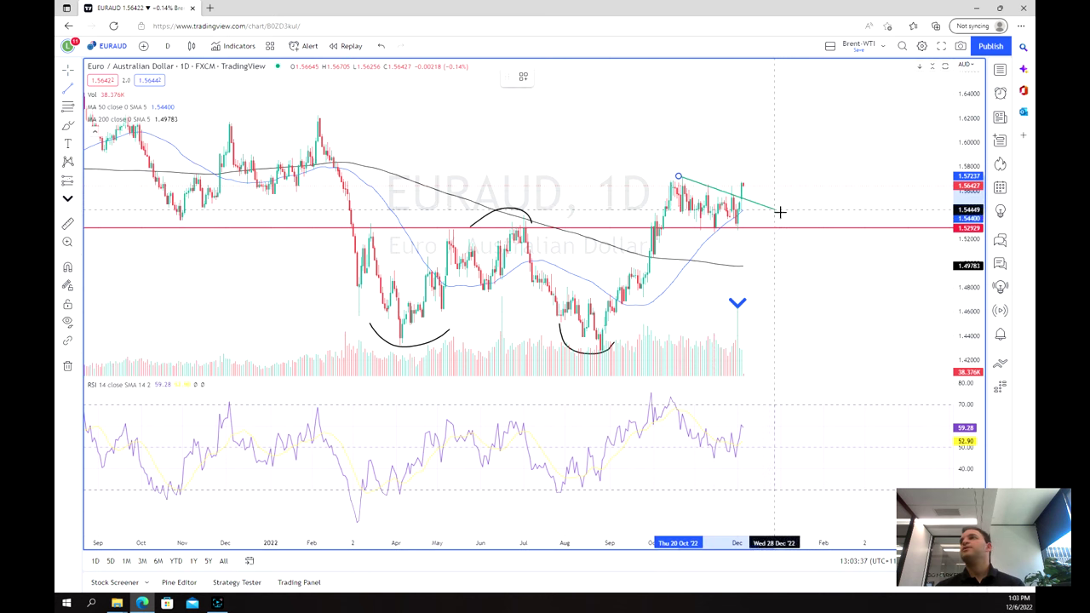
pyautogui.click(783, 228)
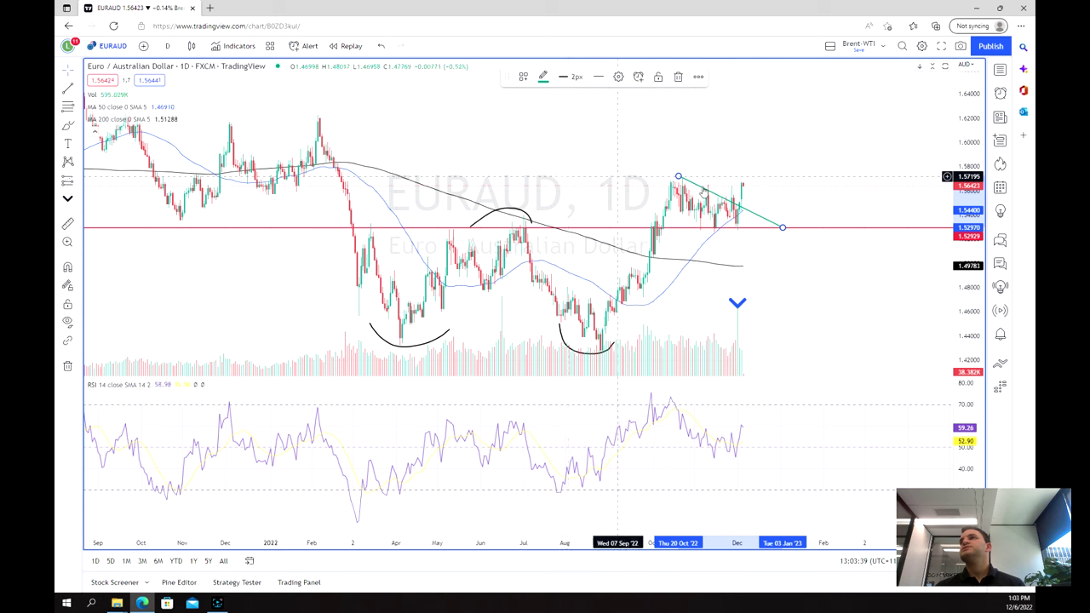
# Step: Add a red horizontal target line at 1.62965
pyautogui.scroll(1, 623, 195)
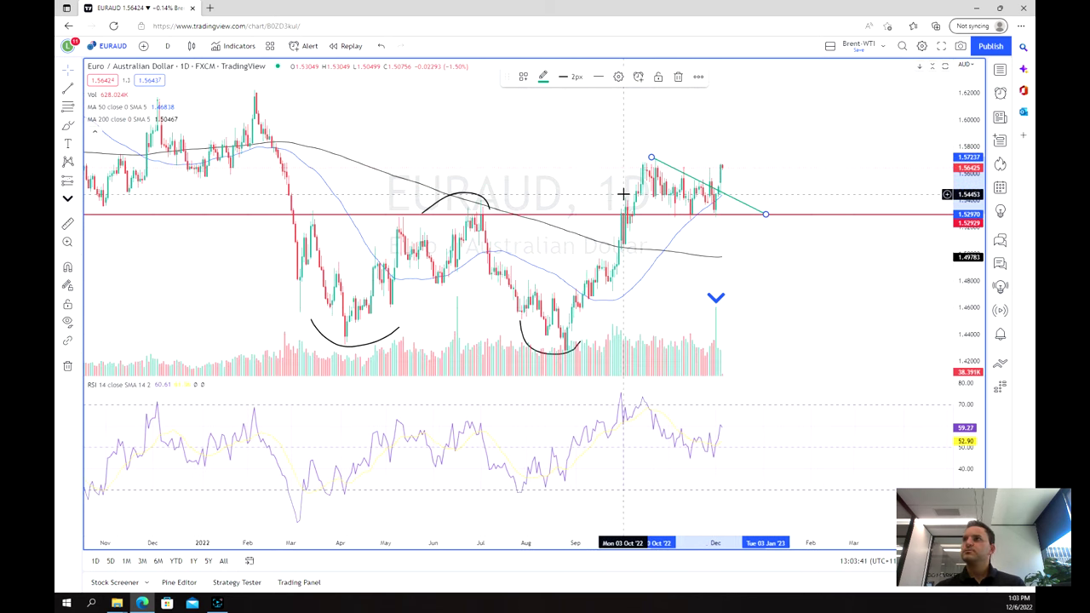
pyautogui.scroll(-4, 623, 195)
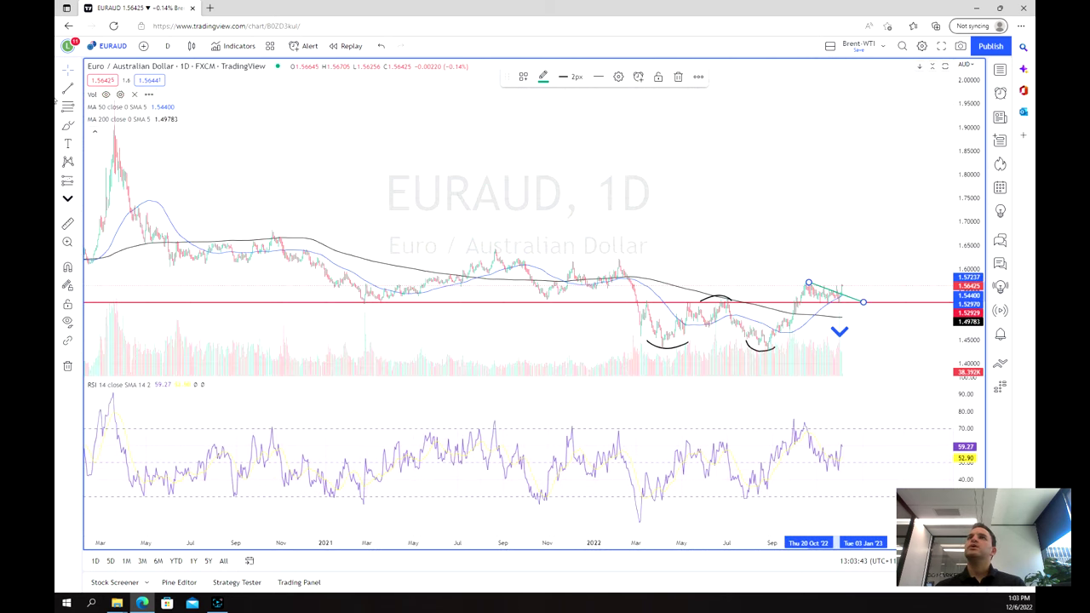
pyautogui.click(75, 89)
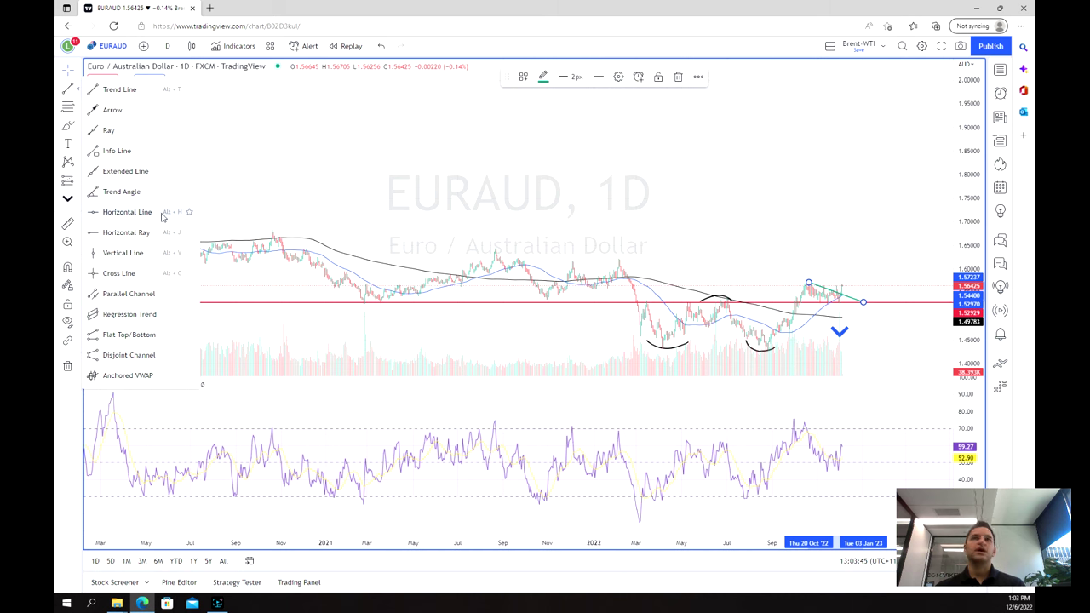
pyautogui.click(649, 255)
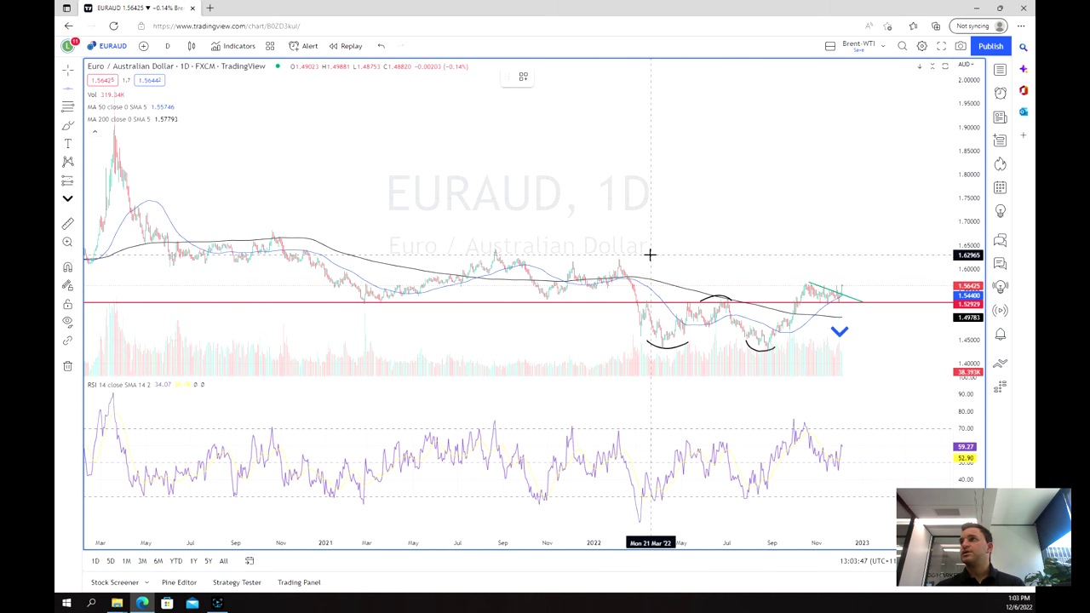
pyautogui.click(650, 255)
pyautogui.scroll(5, 670, 247)
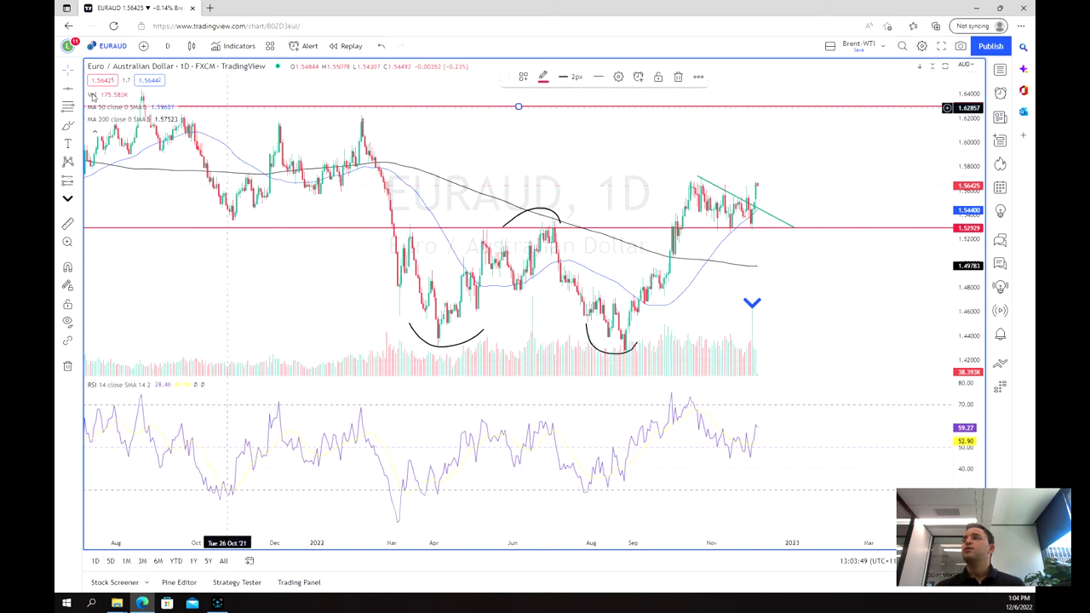
# Step: Place a long-position setup at the latest bar, showing a 1.39 risk/reward
pyautogui.click(73, 177)
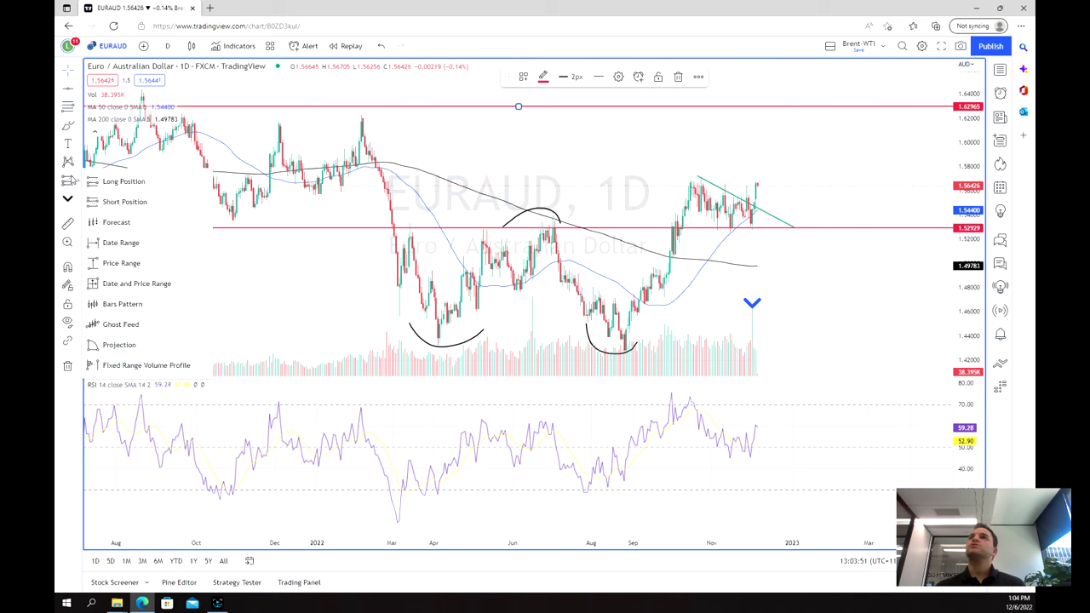
pyautogui.click(136, 180)
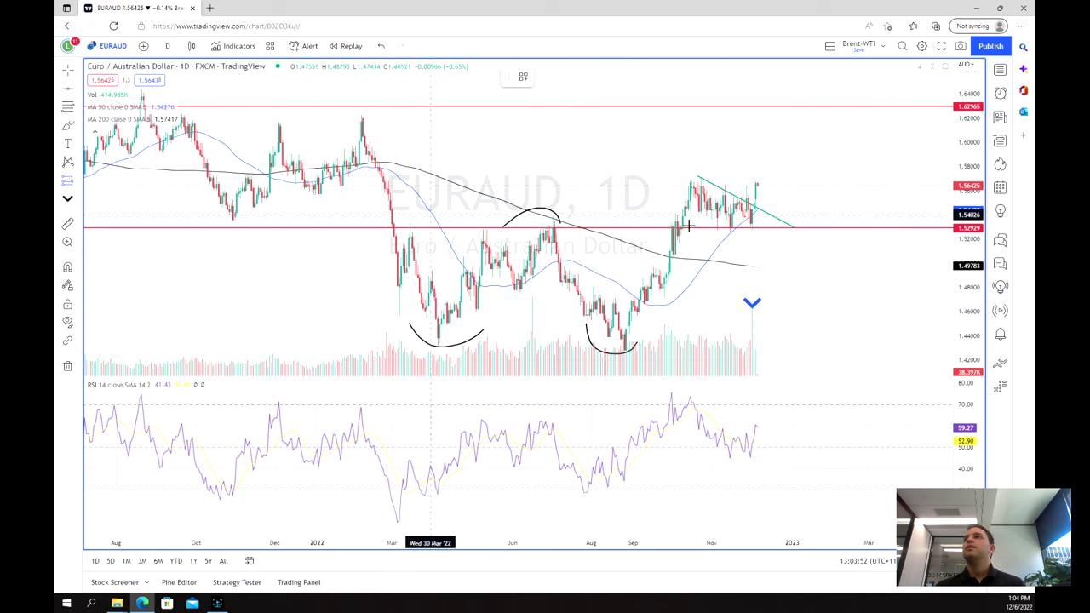
pyautogui.click(783, 176)
pyautogui.moveTo(778, 177); pyautogui.dragTo(758, 110)
# Step: Raise the long position's target to the 1.6296 line and its stop loss to about 1.535
pyautogui.click(758, 109)
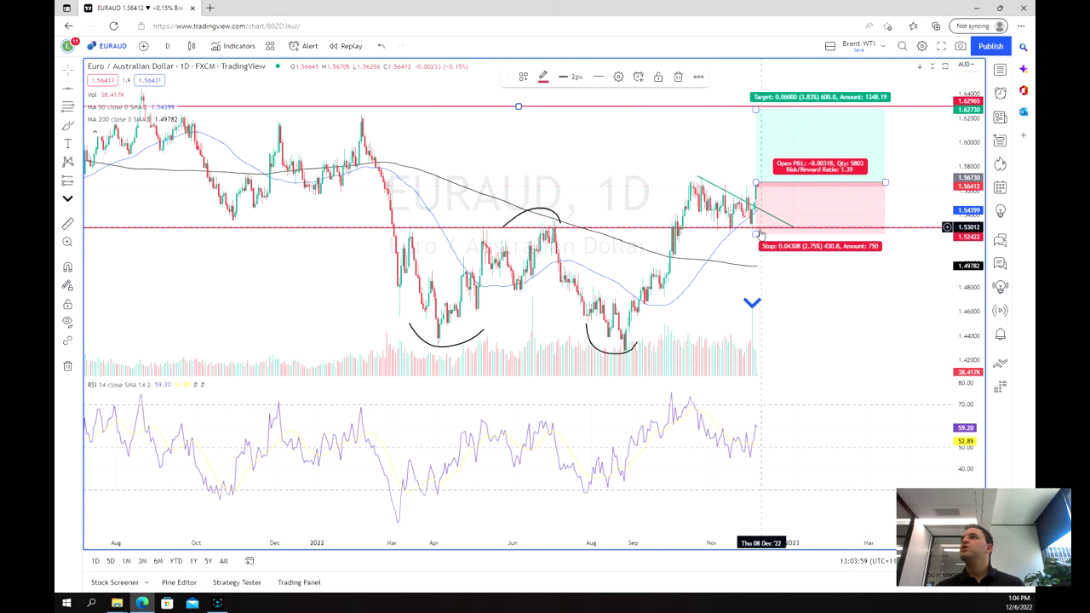
pyautogui.scroll(2, 755, 232)
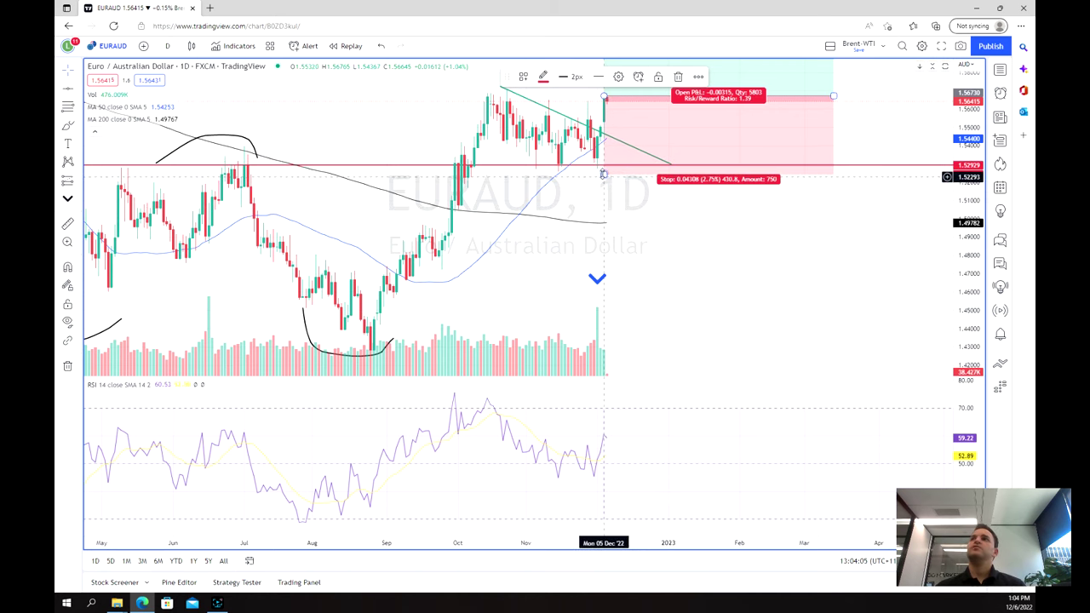
pyautogui.moveTo(603, 174); pyautogui.dragTo(607, 145)
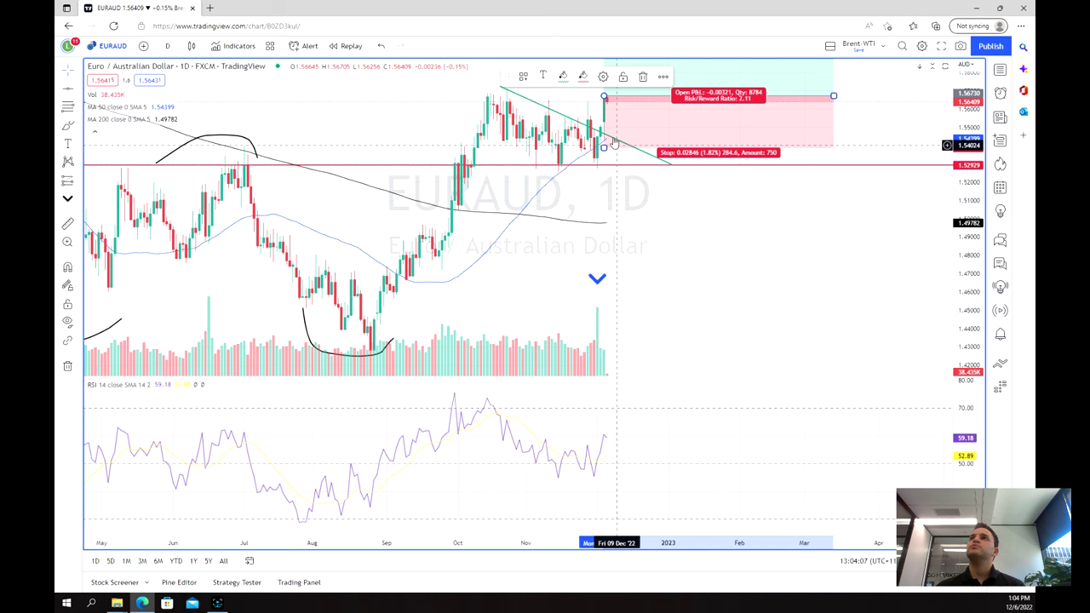
pyautogui.scroll(-5, 616, 207)
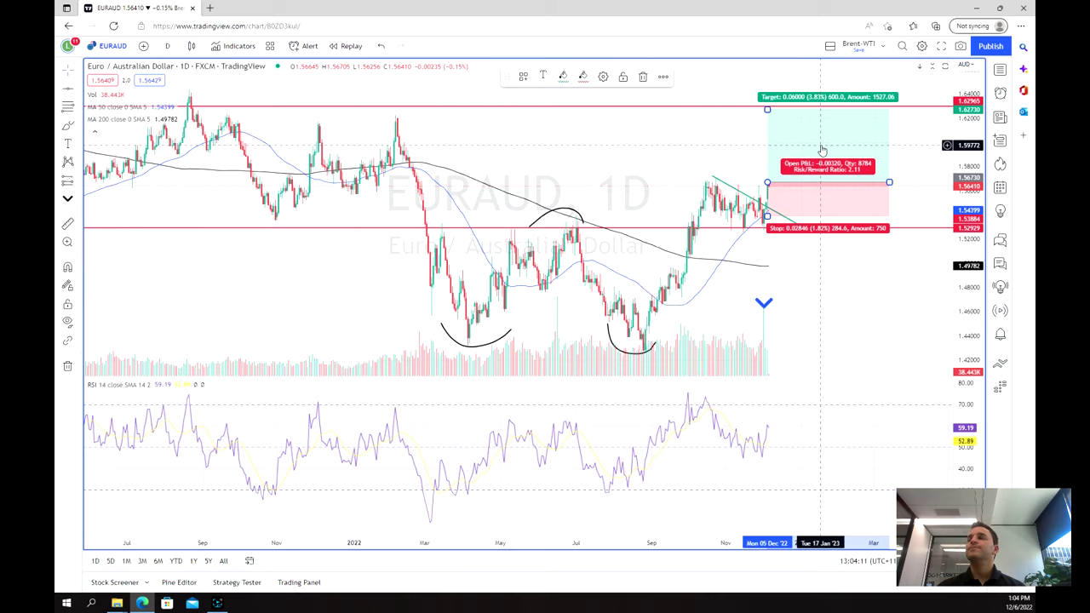
pyautogui.scroll(3, 792, 144)
# Step: Lower the entry, raise the target, tighten the stop, then delete the long position
pyautogui.moveTo(737, 138); pyautogui.dragTo(740, 164)
pyautogui.moveTo(684, 100); pyautogui.dragTo(684, 79)
pyautogui.moveTo(683, 231); pyautogui.dragTo(683, 223)
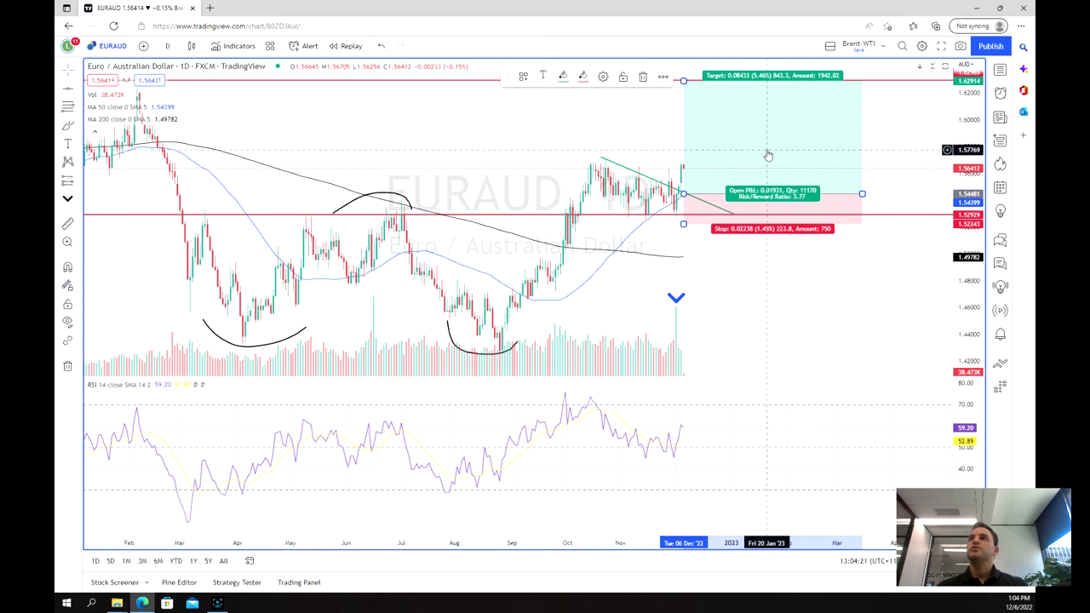
pyautogui.press('Delete')
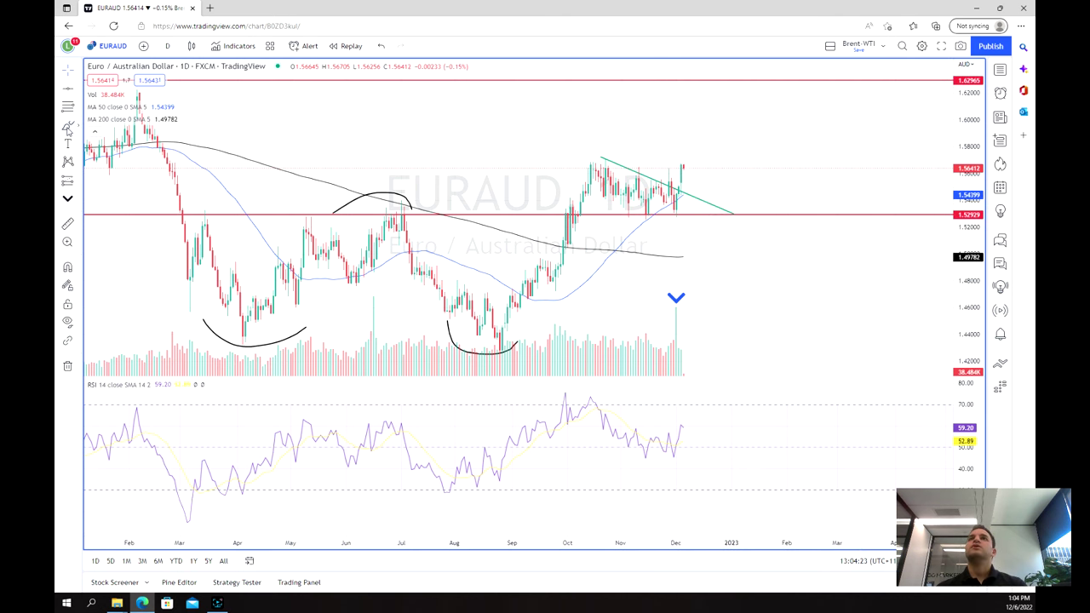
# Step: Brush a dip-then-climb path from the latest candle, then delete that first sketch
pyautogui.moveTo(683, 165); pyautogui.dragTo(697, 197)
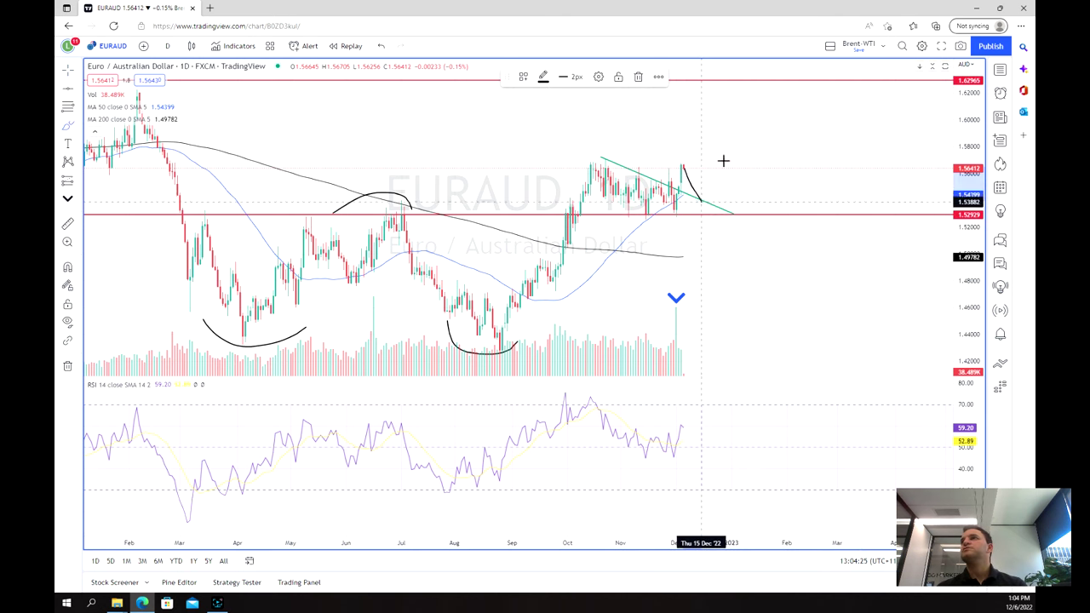
pyautogui.moveTo(724, 160); pyautogui.dragTo(758, 92)
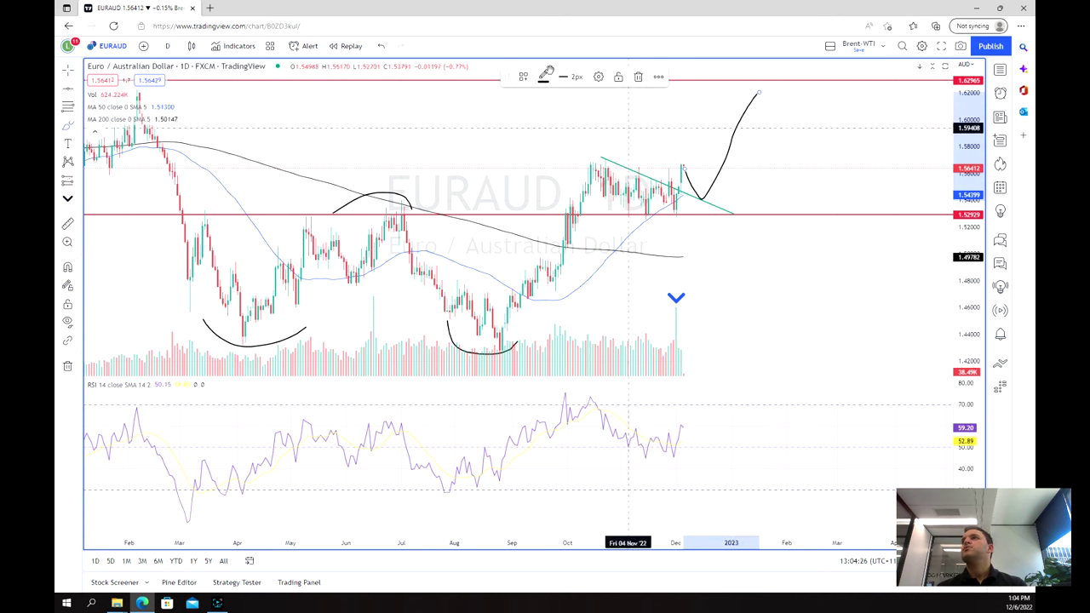
pyautogui.click(637, 77)
# Step: Redraw the projected path from the latest candle, extending it above the 1.63 line
pyautogui.moveTo(681, 166)
pyautogui.mouseDown()
pyautogui.moveTo(686, 154)
pyautogui.moveTo(705, 161)
pyautogui.moveTo(769, 83)
pyautogui.mouseUp()
pyautogui.scroll(-5, 675, 168)
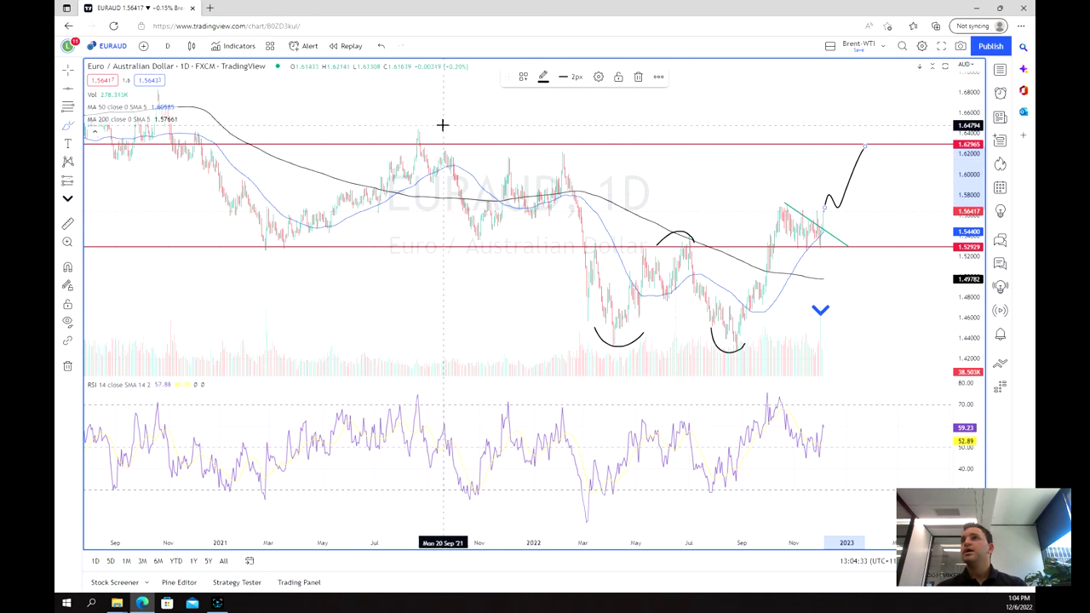
pyautogui.moveTo(867, 143); pyautogui.dragTo(895, 116)
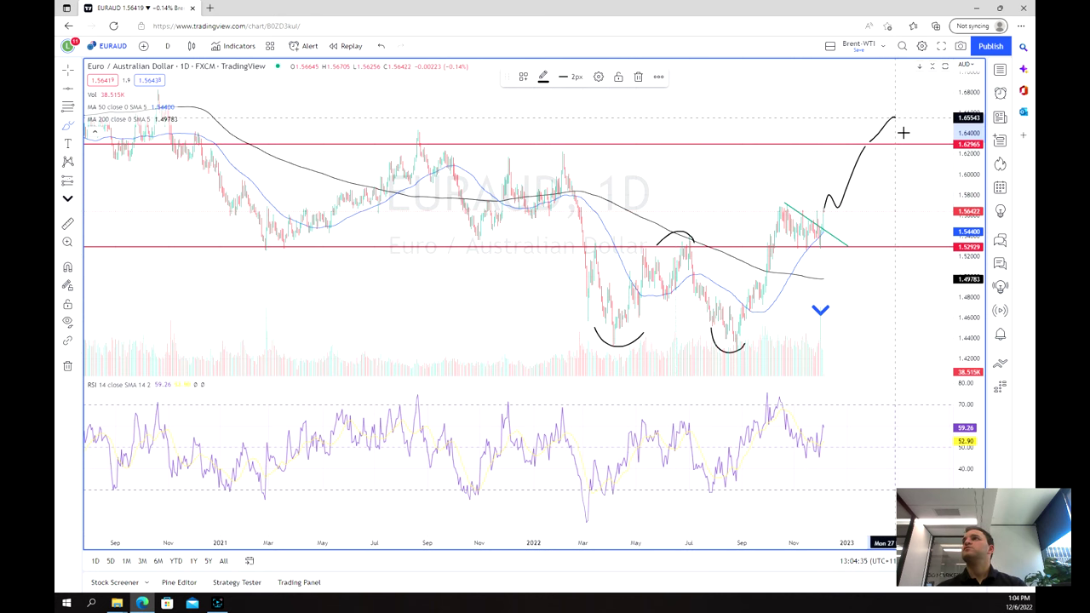
pyautogui.scroll(3, 749, 211)
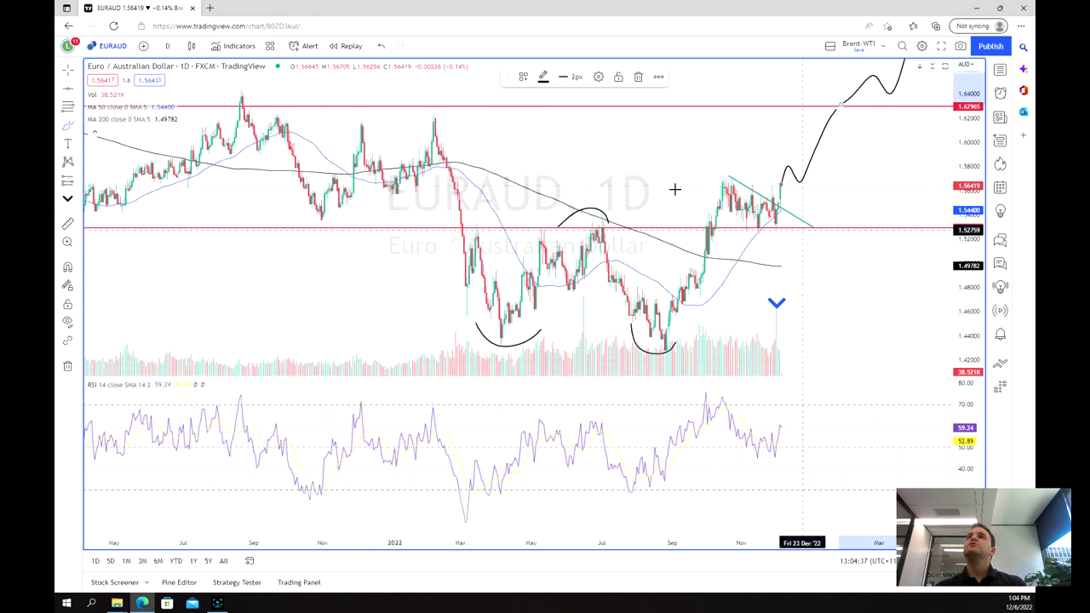